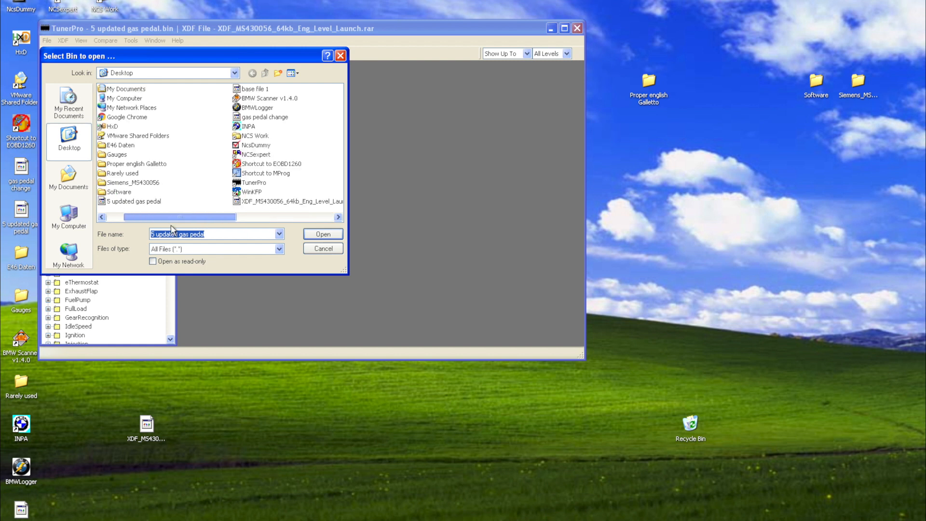
# Open the bin file base file 1 from the Desktop.
pyautogui.click(255, 89)
pyautogui.click(330, 234)
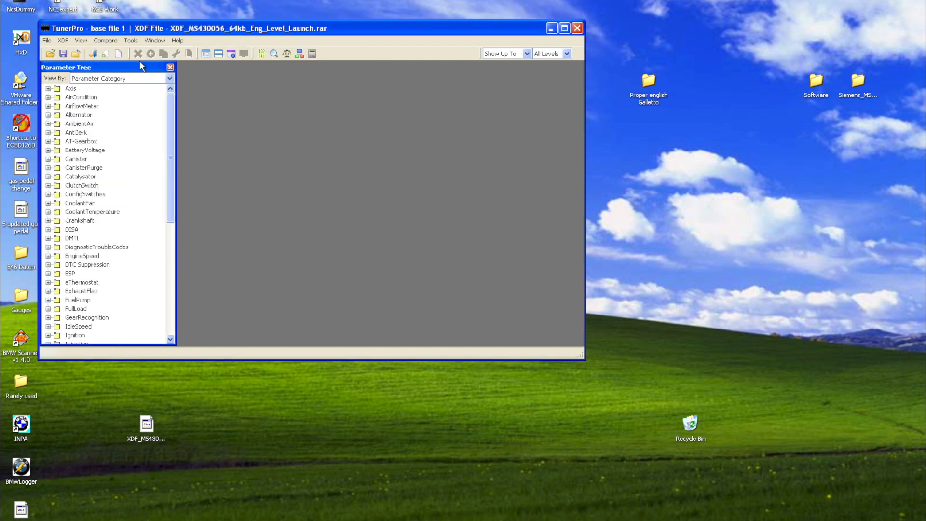
# Look for a matching XDF definition file in the Siemens_MS430056 folder and return to the Desktop.
pyautogui.click(63, 41)
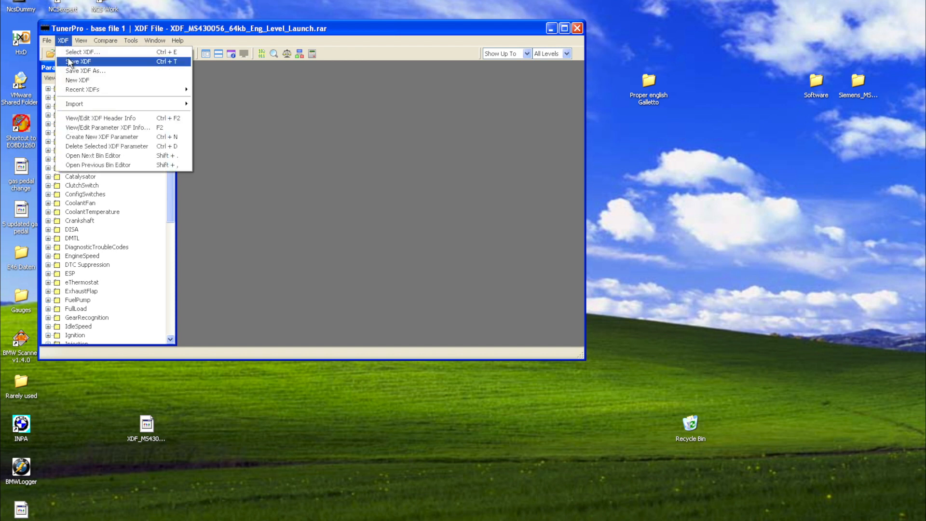
pyautogui.click(75, 52)
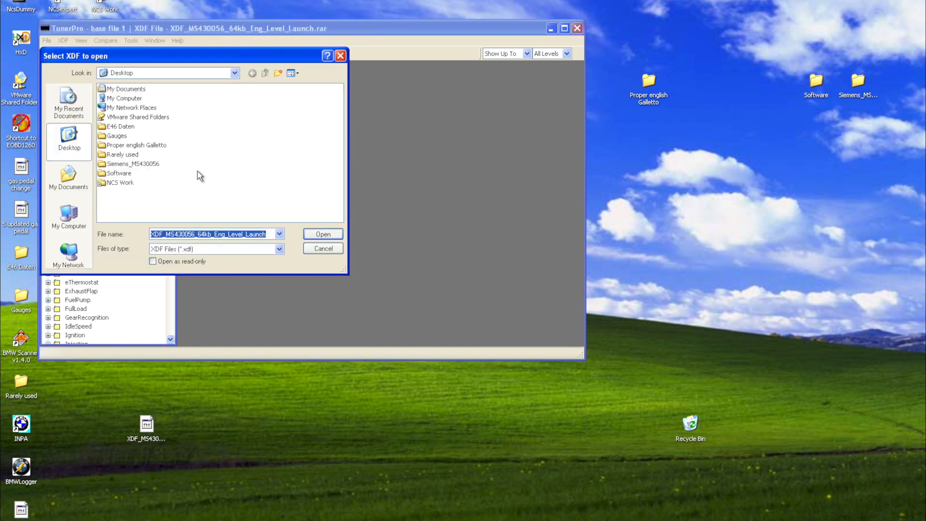
pyautogui.doubleClick(133, 165)
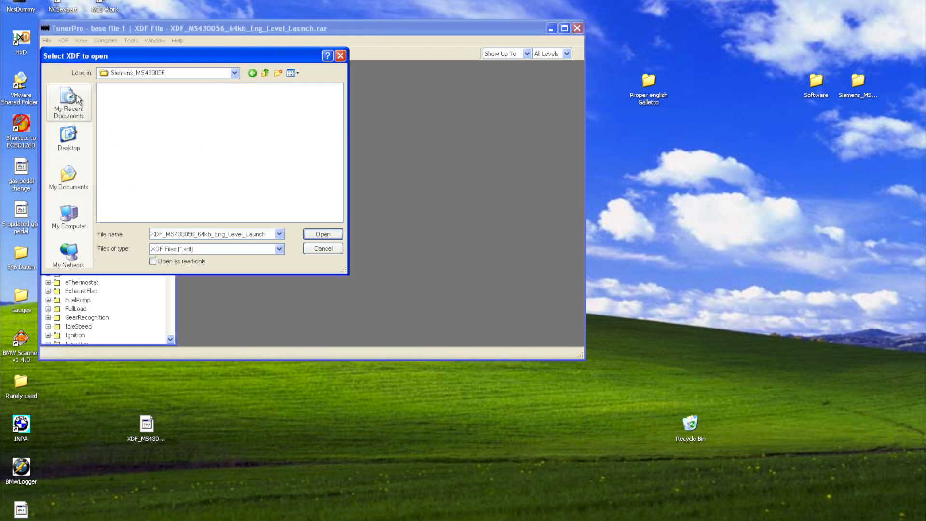
pyautogui.click(265, 73)
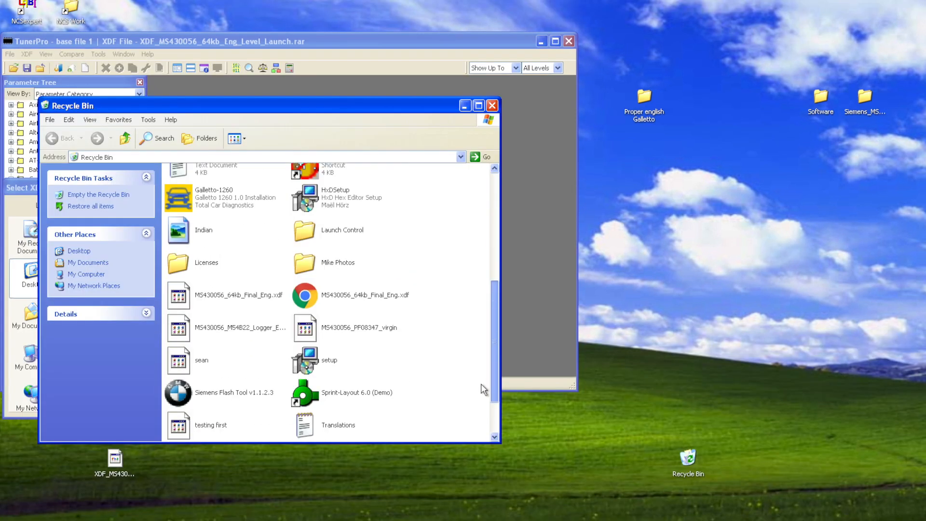
# Restore the XDF_MS430056_64kb_Eng_Level_Launch.rar.xdf file from the Recycle Bin to the desktop and load it as the XDF definition.
pyautogui.scroll(-1, 481, 384)
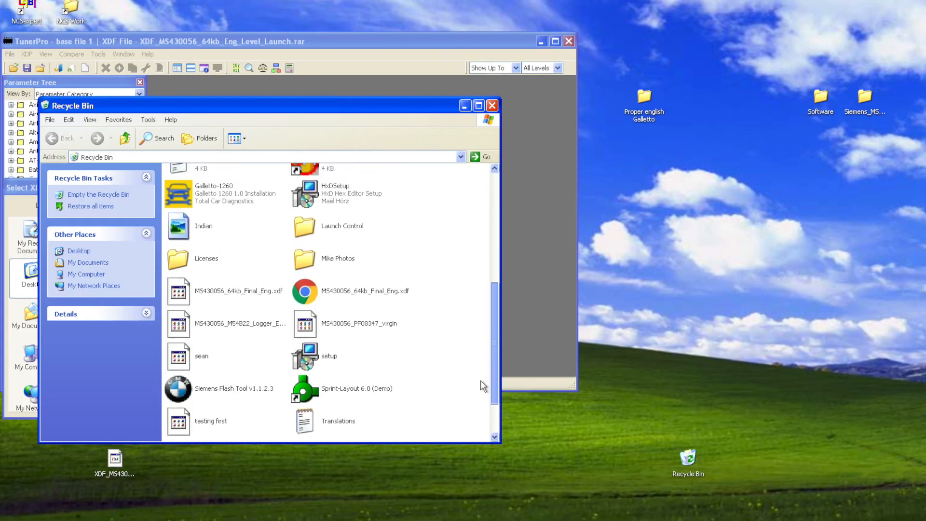
pyautogui.scroll(-2, 481, 380)
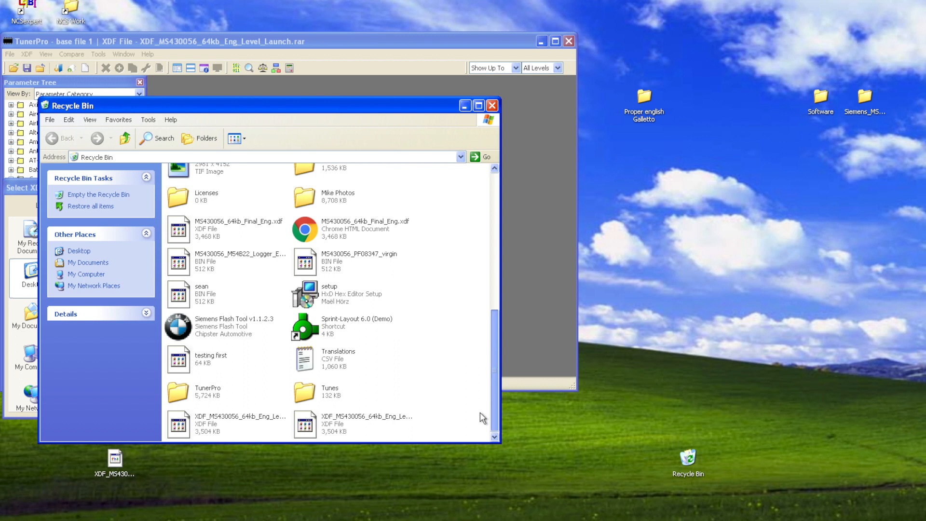
pyautogui.moveTo(309, 423); pyautogui.dragTo(314, 499)
pyautogui.moveTo(183, 431); pyautogui.dragTo(409, 487)
pyautogui.moveTo(330, 505); pyautogui.dragTo(424, 410)
pyautogui.click(492, 106)
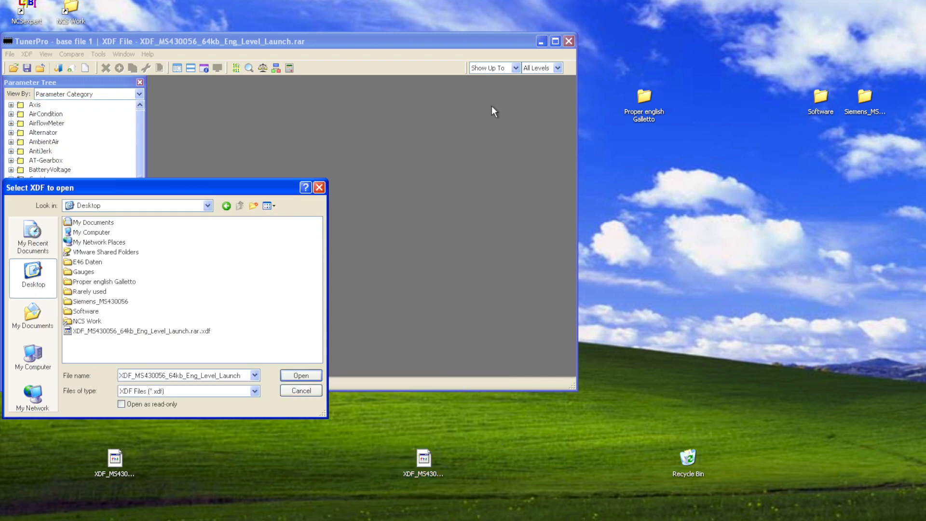
pyautogui.click(106, 332)
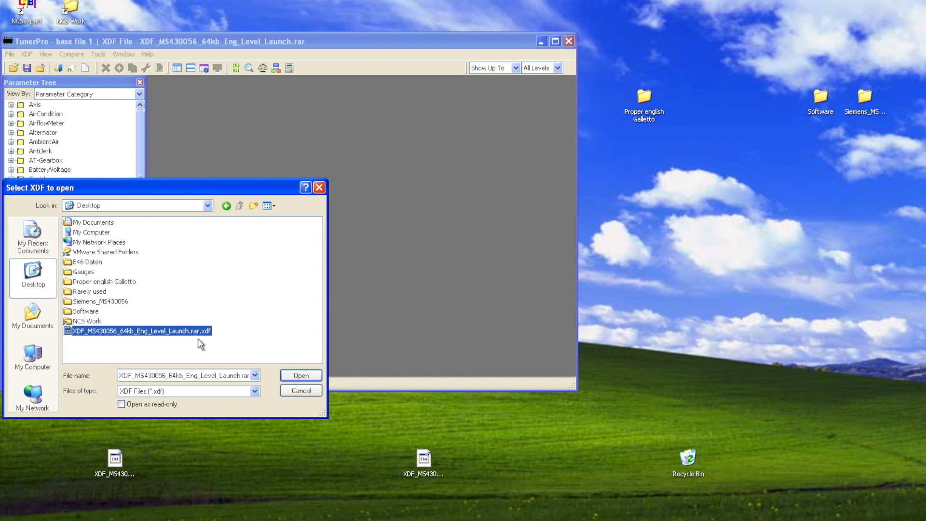
pyautogui.click(293, 372)
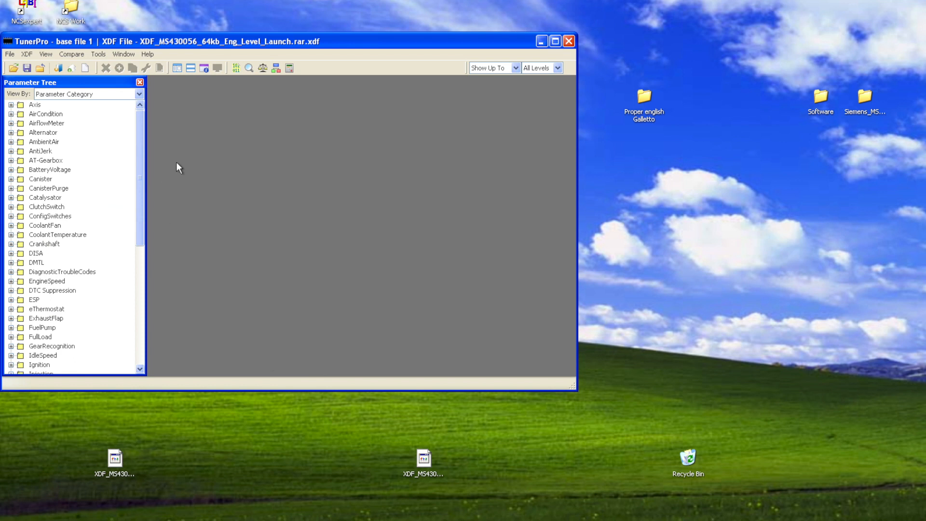
# Limit the parameter tree to show up to Level 1.
pyautogui.rightClick(394, 72)
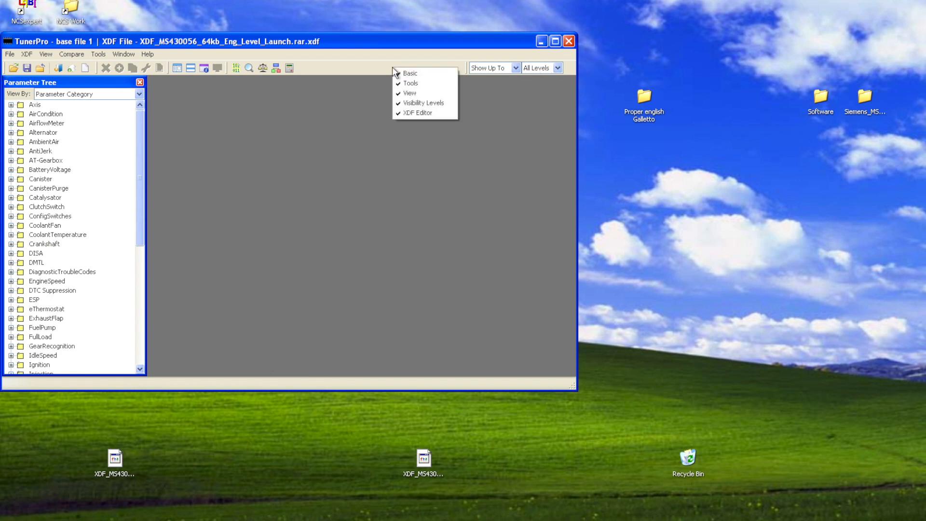
pyautogui.click(511, 99)
pyautogui.click(558, 67)
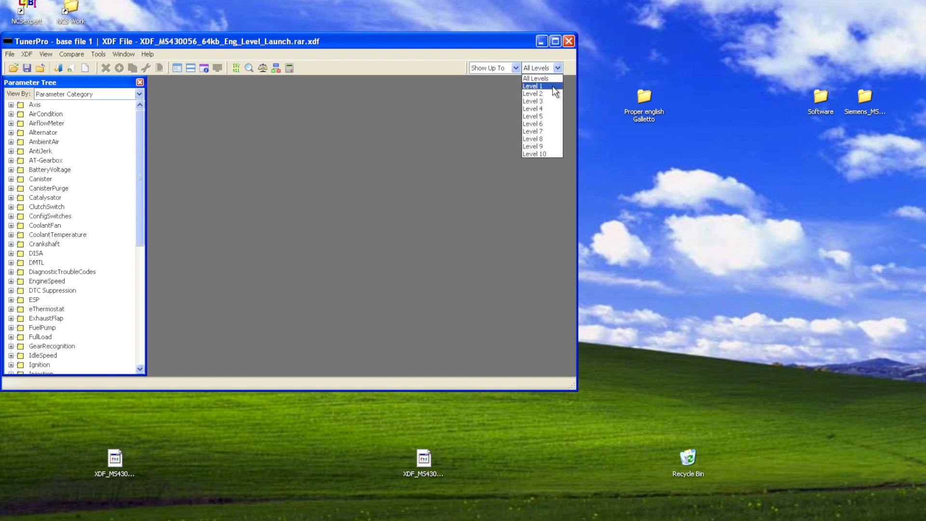
pyautogui.click(553, 87)
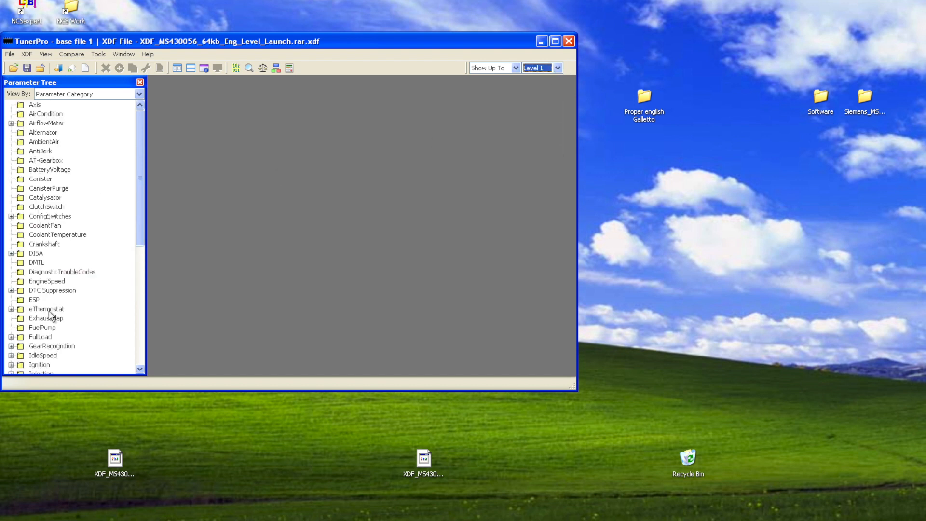
pyautogui.scroll(-4, 48, 314)
pyautogui.scroll(-4, 48, 314)
pyautogui.moveTo(142, 238); pyautogui.dragTo(141, 207)
pyautogui.click(557, 69)
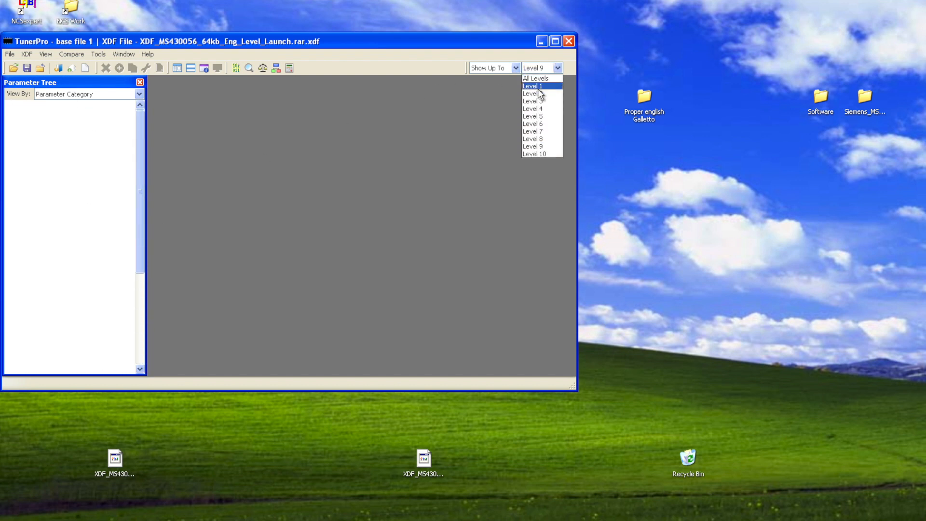
pyautogui.click(537, 83)
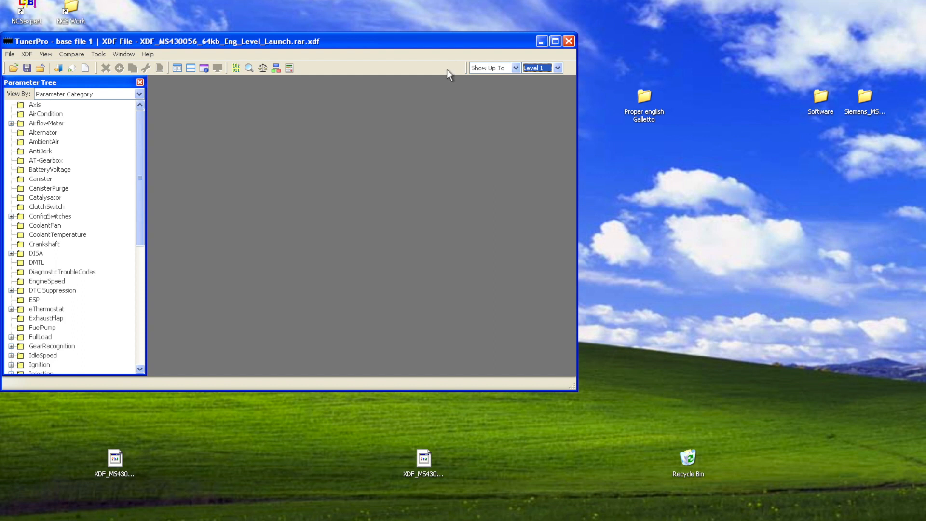
# Expand the eThermostat category, inspect the Target Coolant Temp with A/C table including its 6016 rpm row, and close it.
pyautogui.click(53, 115)
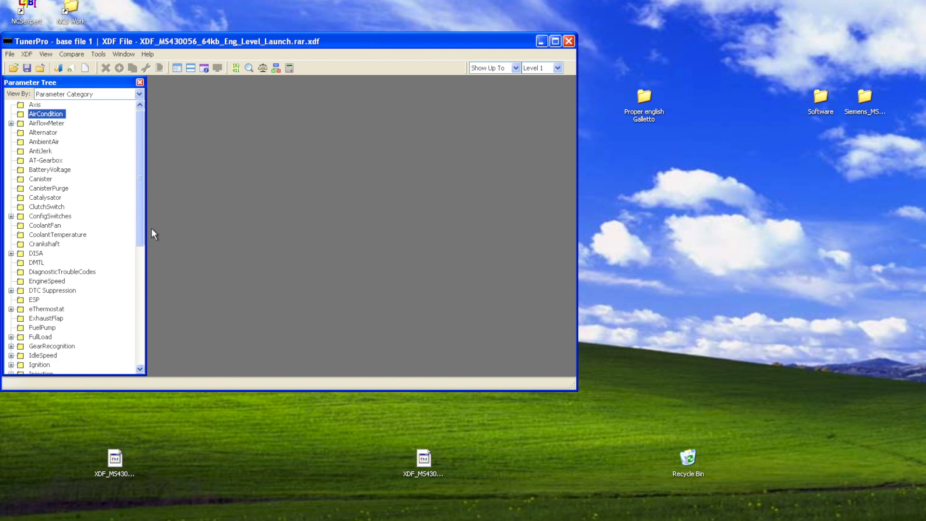
pyautogui.click(12, 309)
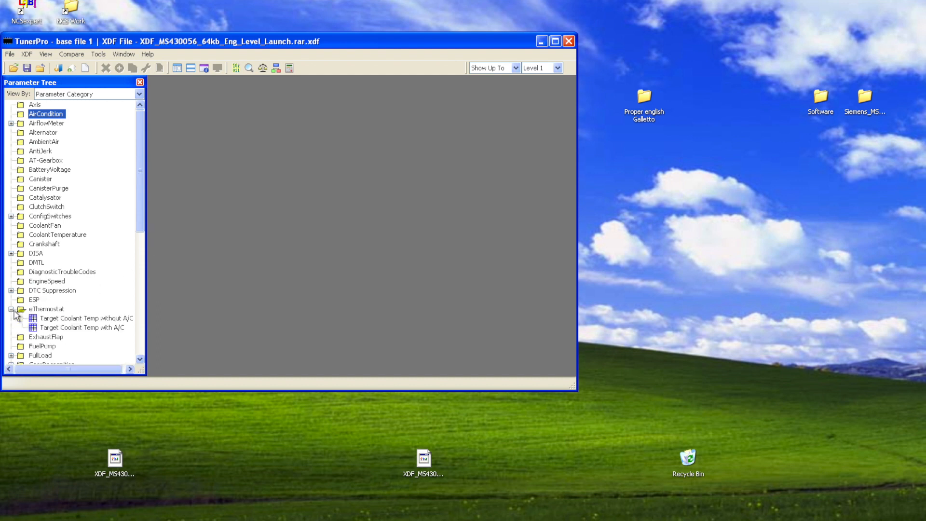
pyautogui.doubleClick(77, 327)
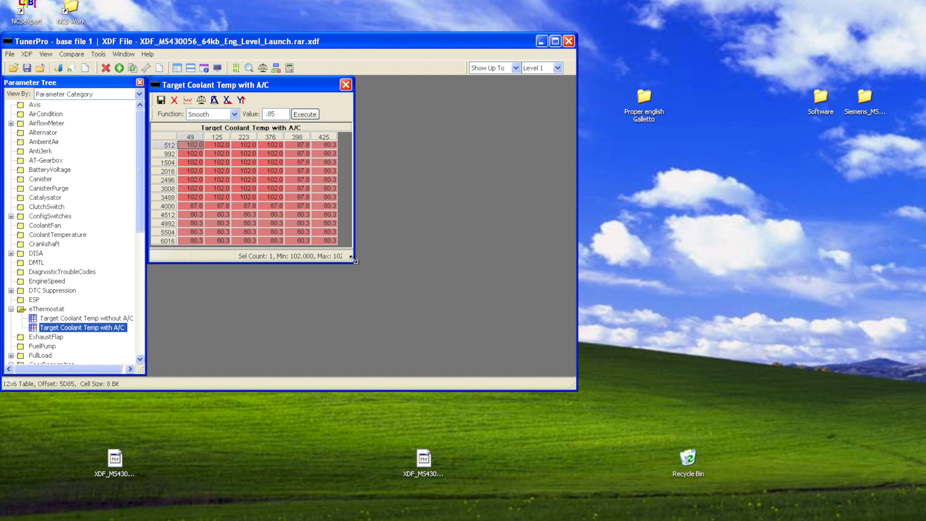
pyautogui.click(193, 241)
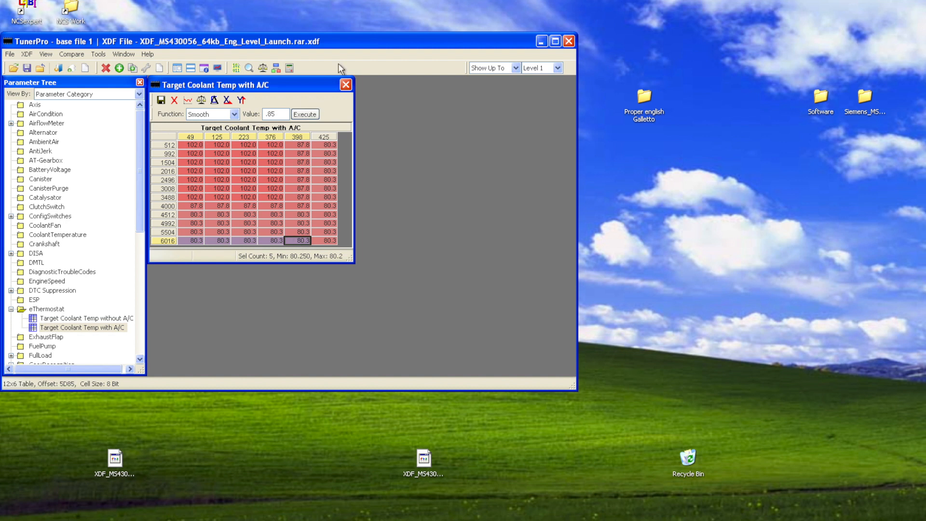
pyautogui.click(346, 85)
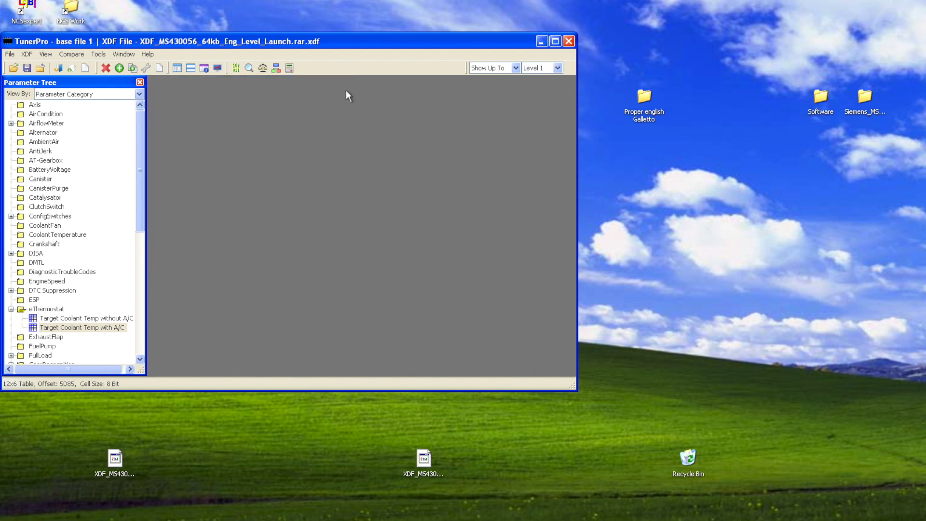
# Open the Target Coolant Temp without A/C table in an enlarged window and view its graph with the 512–3008 rpm, 49–376 mg/stk cells selected.
pyautogui.doubleClick(99, 320)
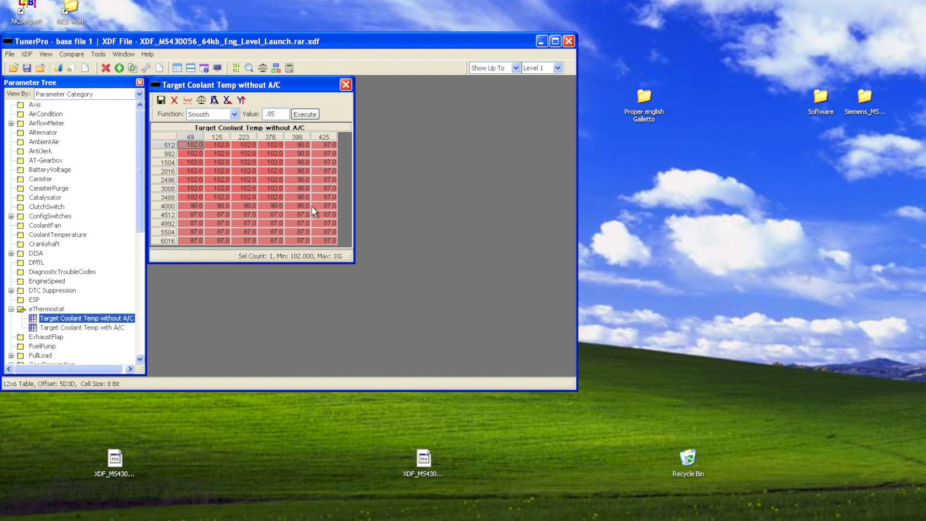
pyautogui.moveTo(353, 260); pyautogui.dragTo(449, 332)
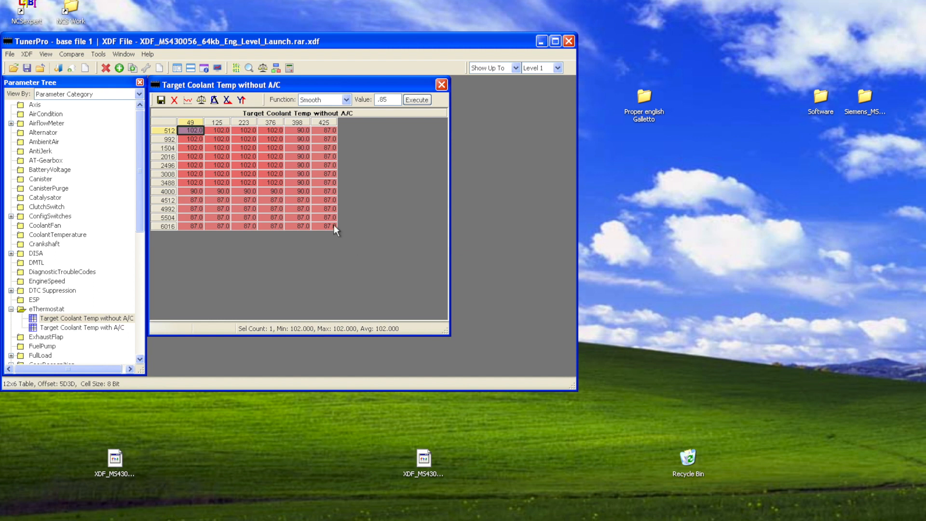
pyautogui.moveTo(197, 131); pyautogui.dragTo(271, 173)
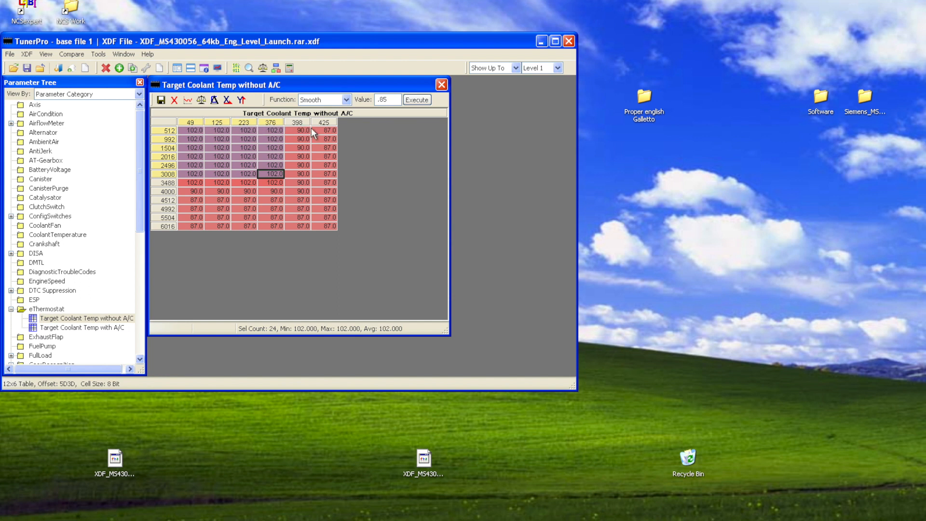
pyautogui.click(188, 101)
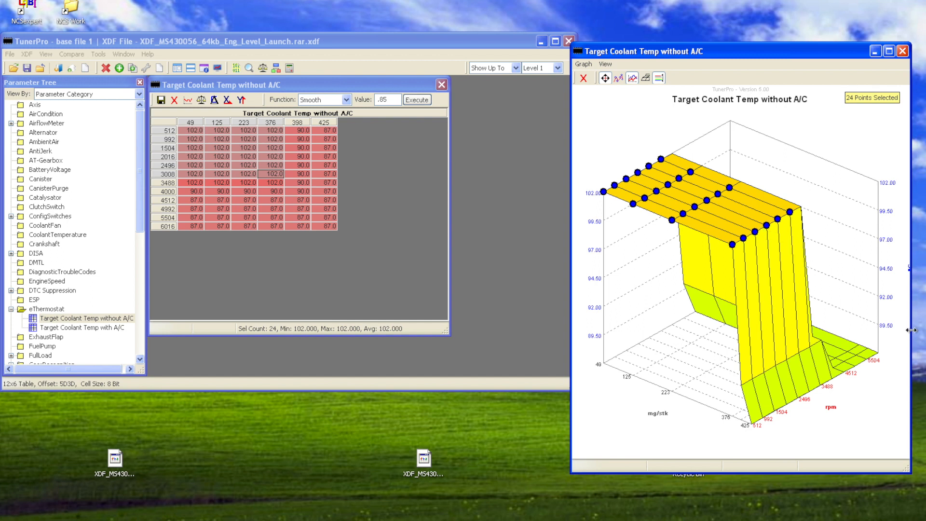
pyautogui.moveTo(910, 332); pyautogui.dragTo(925, 332)
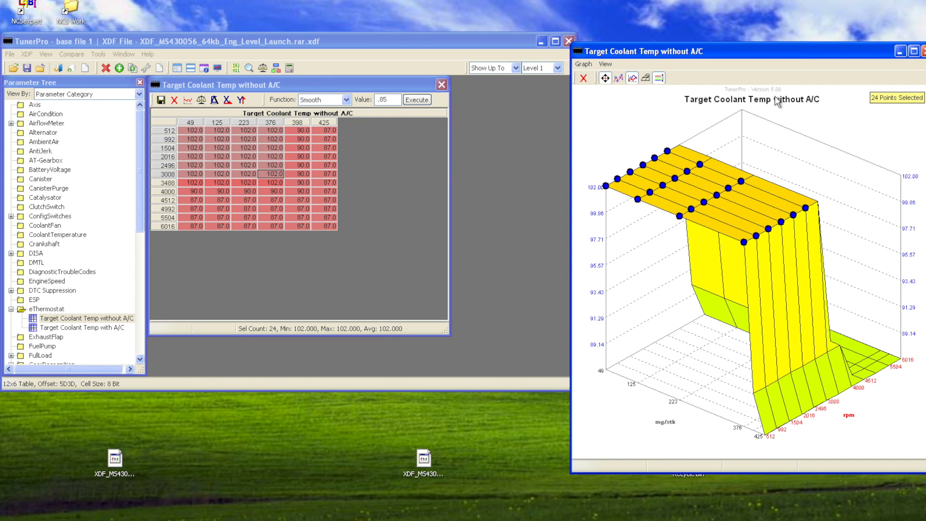
pyautogui.click(923, 52)
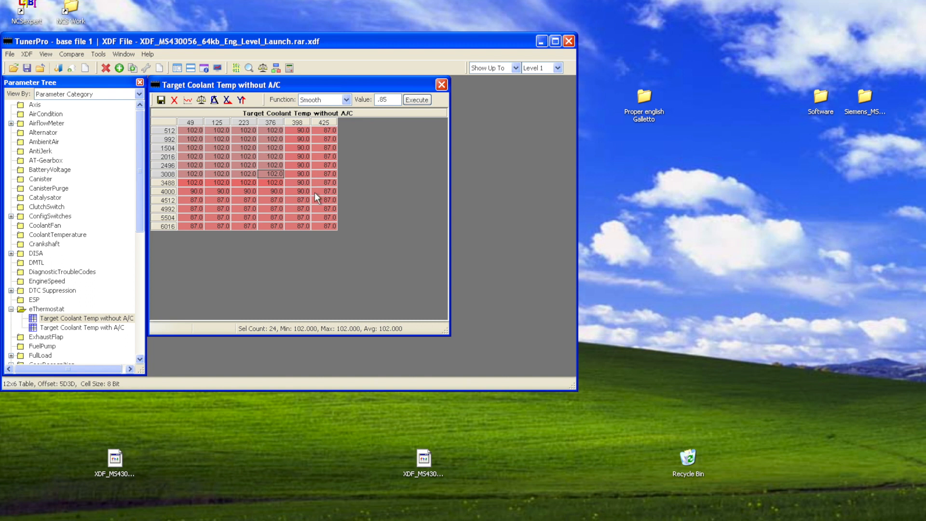
# Fill the cells from 512 to 4000 rpm and 49 to 398 mg/stk with 87 in the table without A/C.
pyautogui.moveTo(191, 201); pyautogui.dragTo(310, 221)
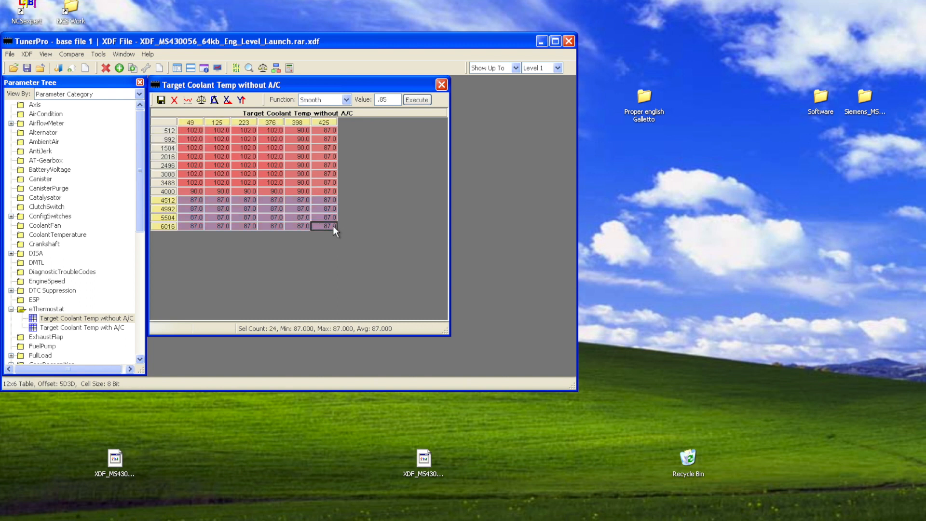
pyautogui.moveTo(332, 189); pyautogui.dragTo(331, 139)
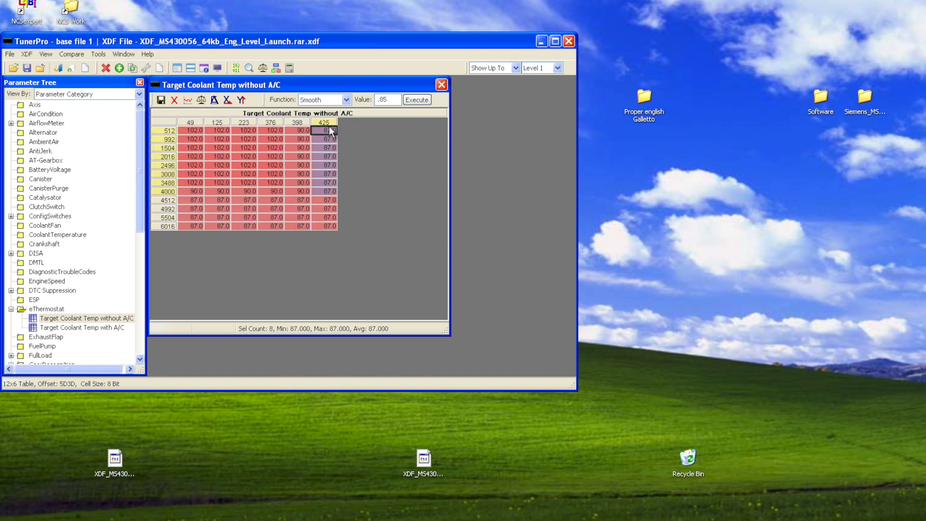
pyautogui.moveTo(306, 192); pyautogui.dragTo(196, 131)
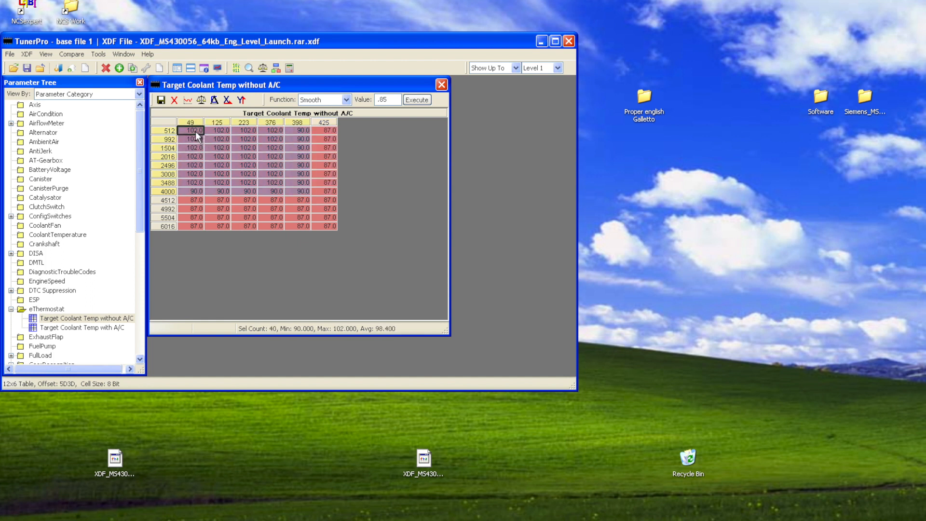
pyautogui.click(351, 101)
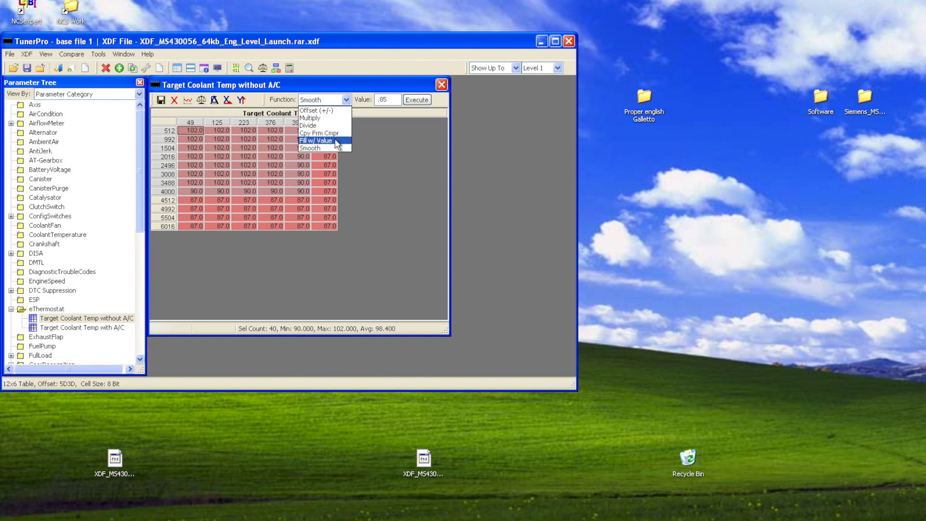
pyautogui.click(335, 141)
pyautogui.doubleClick(393, 98)
pyautogui.write('87')
pyautogui.click(412, 101)
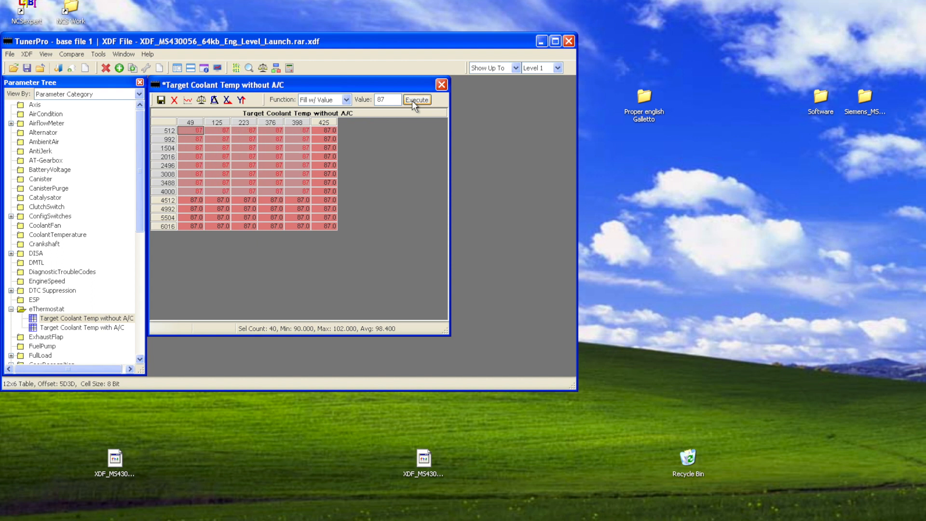
# Check the graph of the edited Target Coolant Temp without A/C table and save the table.
pyautogui.click(187, 100)
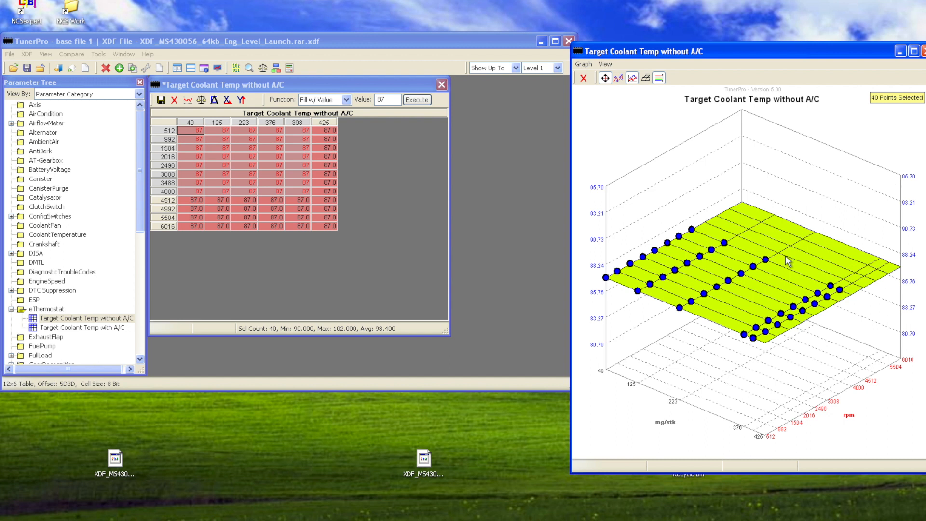
pyautogui.click(161, 102)
pyautogui.click(161, 100)
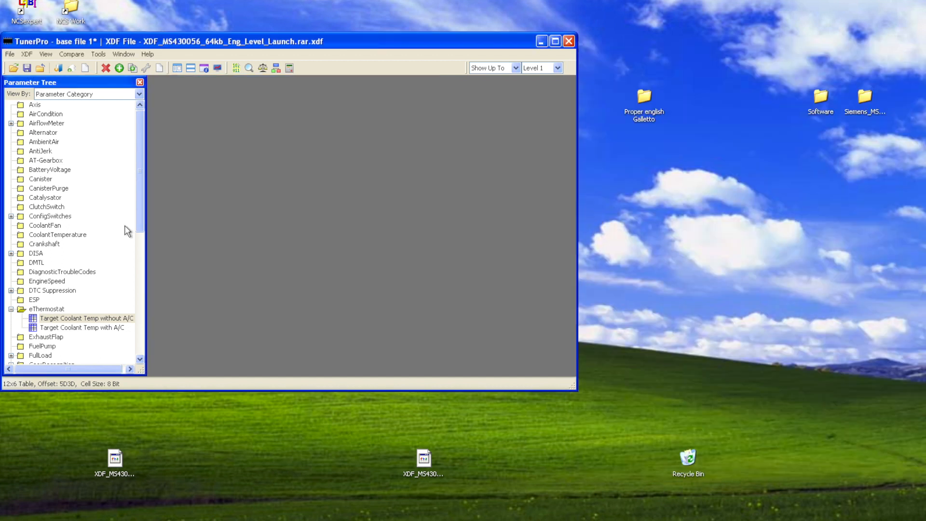
# Open the Target Coolant Temp with A/C table and fill the cells from 512 to 4000 rpm and 49 to 398 mg/stk with 87.
pyautogui.doubleClick(94, 328)
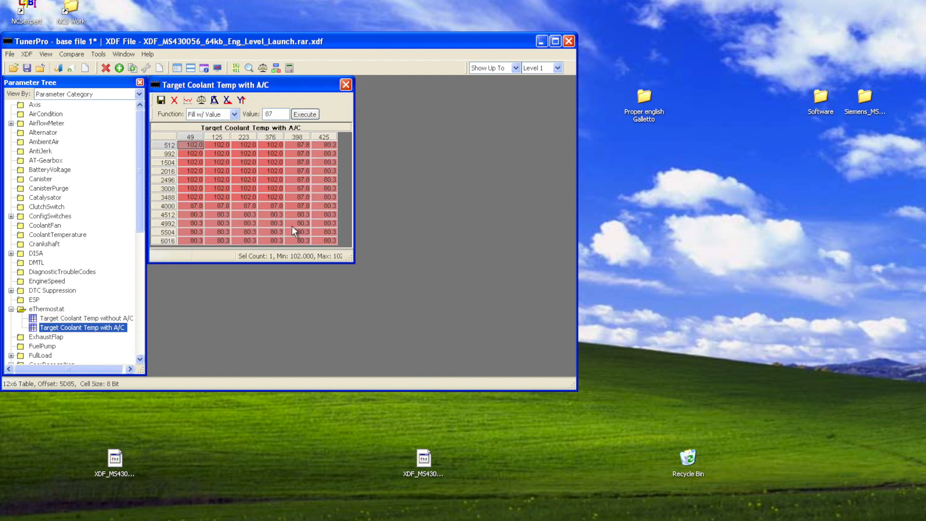
pyautogui.moveTo(295, 206); pyautogui.dragTo(189, 140)
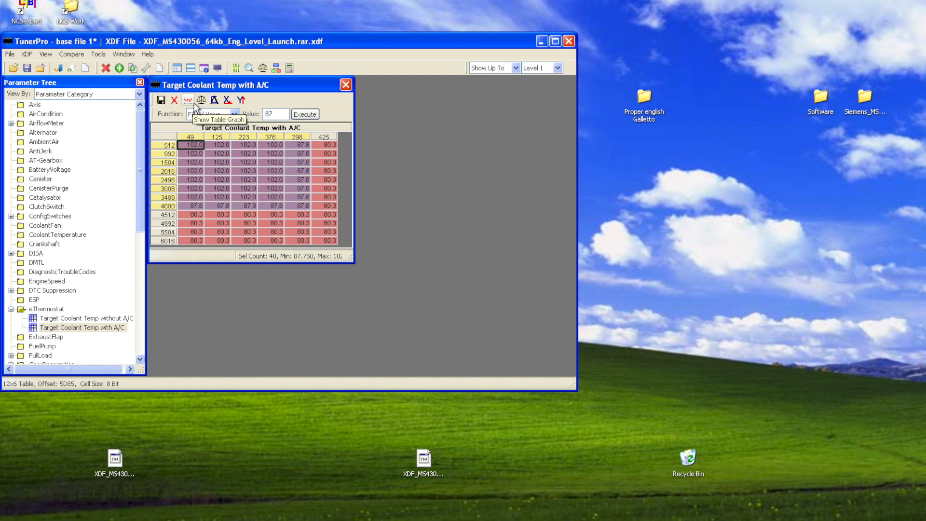
pyautogui.click(317, 116)
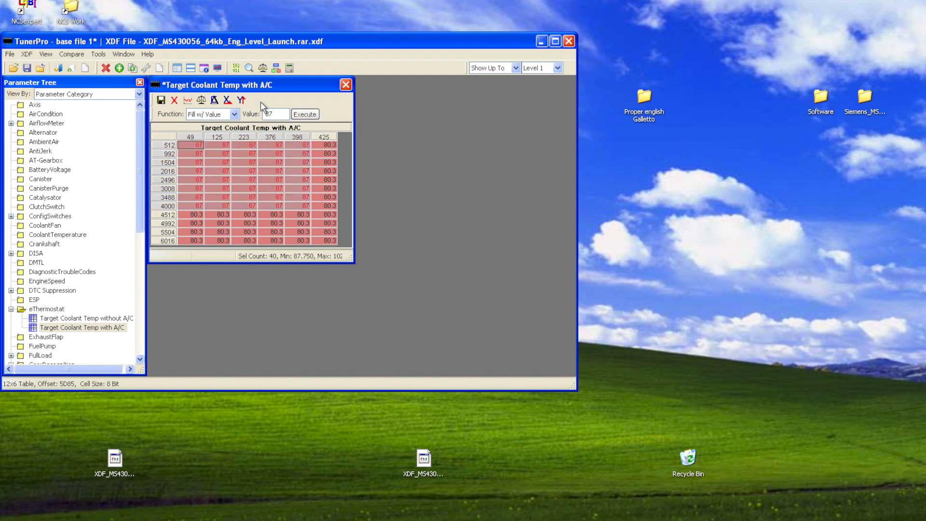
# Check the graph of the edited Target Coolant Temp with A/C table and save the table.
pyautogui.click(188, 100)
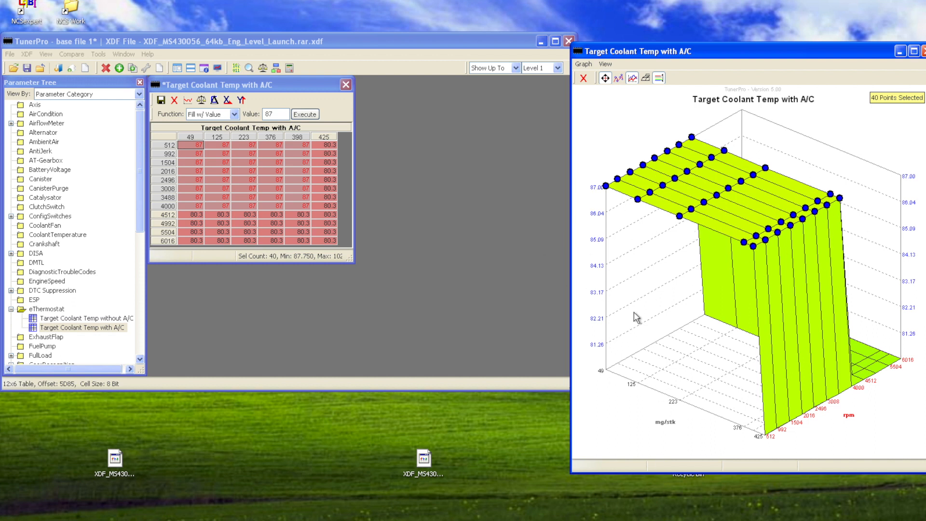
pyautogui.click(315, 224)
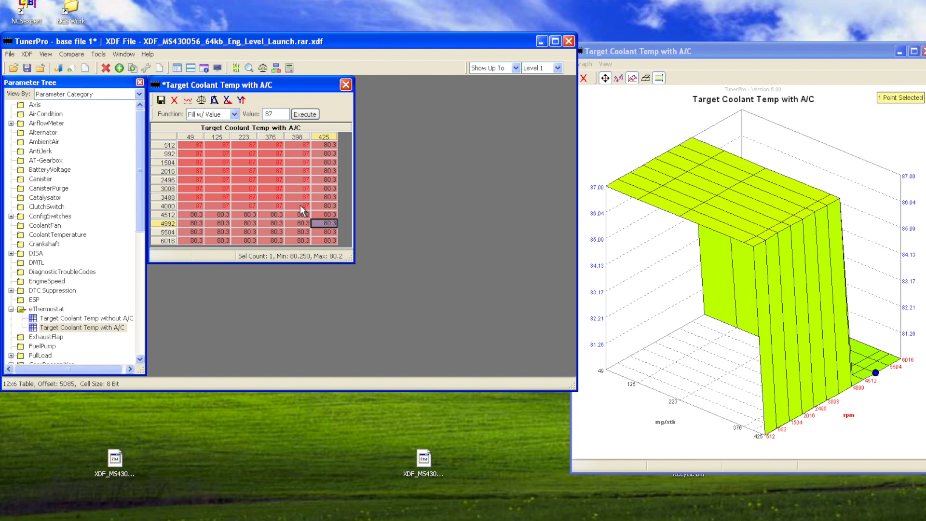
pyautogui.click(162, 99)
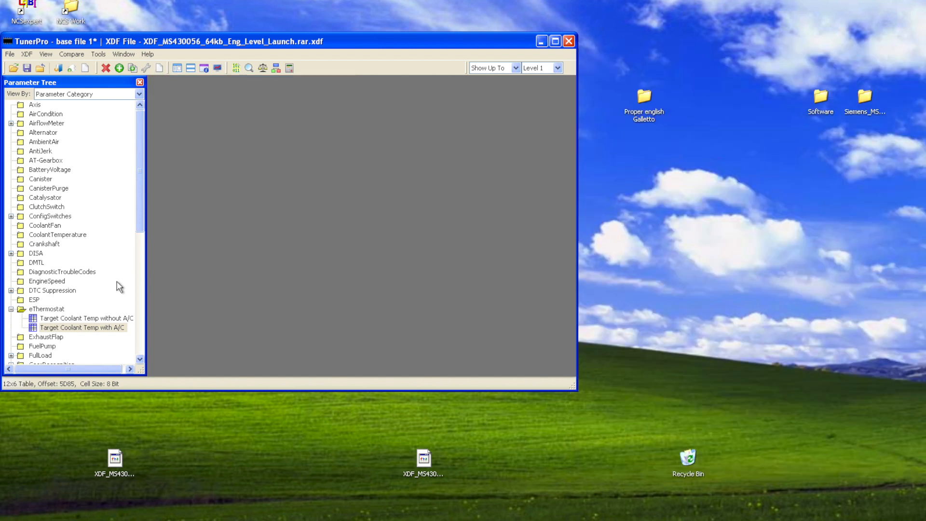
# Reopen the saved Target Coolant Temp with A/C table, review its values and graph, and close both.
pyautogui.doubleClick(112, 327)
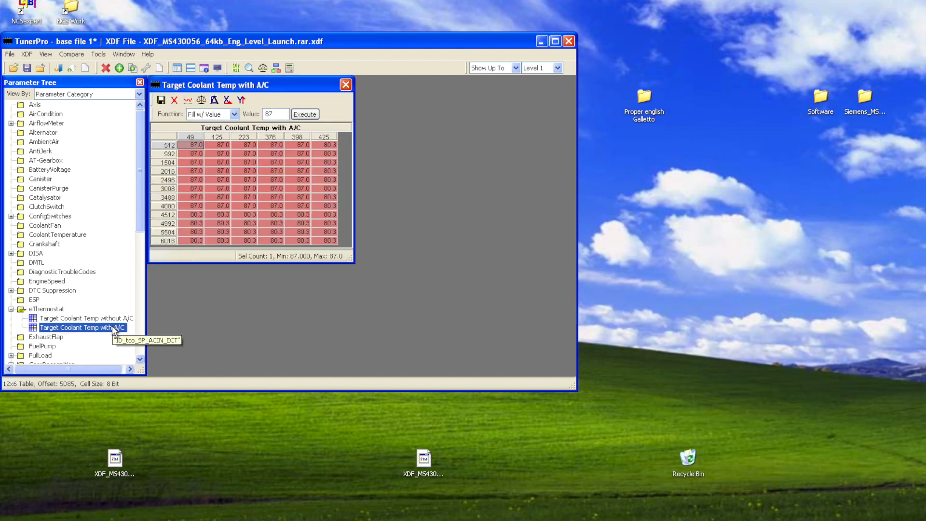
pyautogui.click(188, 100)
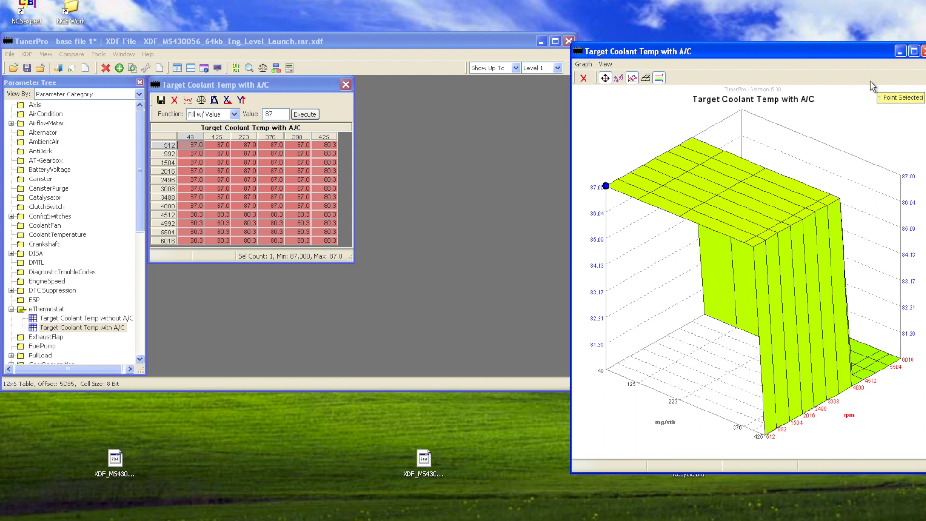
pyautogui.click(923, 51)
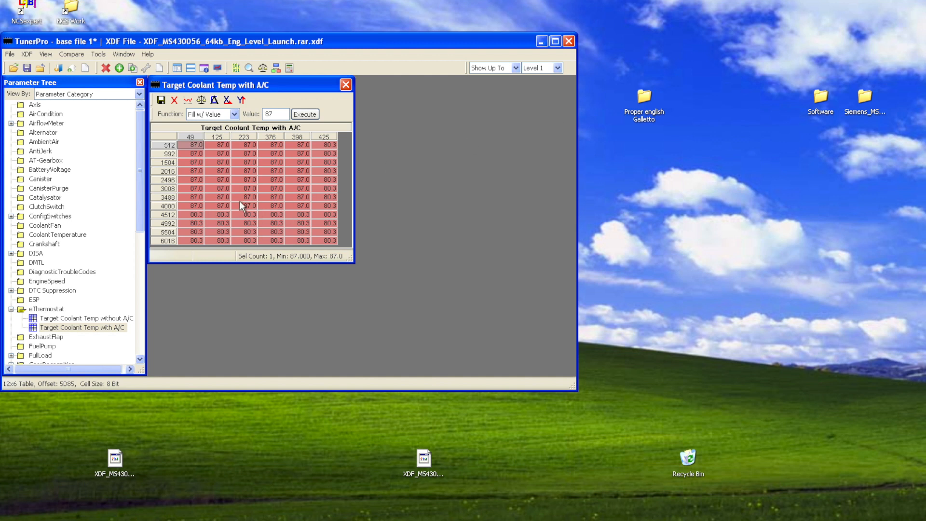
pyautogui.click(346, 85)
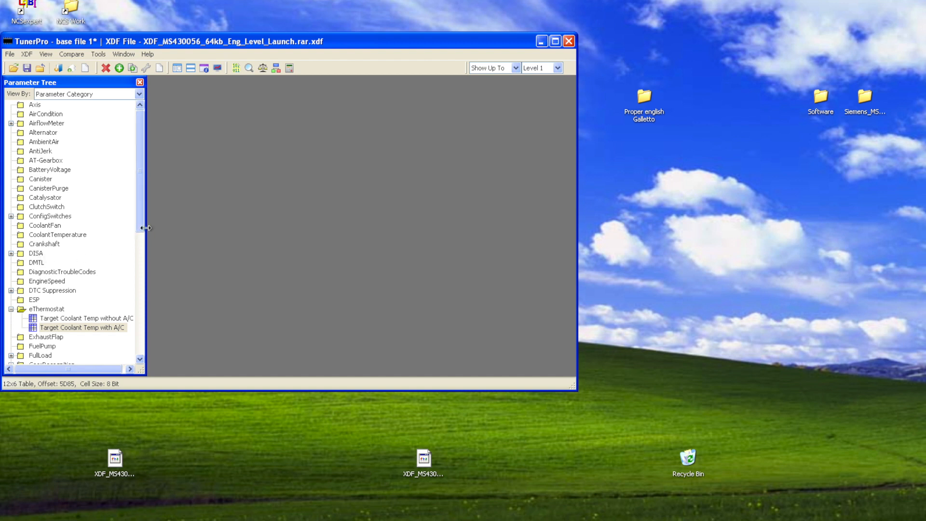
# Widen the parameter tree and expand the VehicleSpeed category.
pyautogui.moveTo(143, 227); pyautogui.dragTo(141, 340)
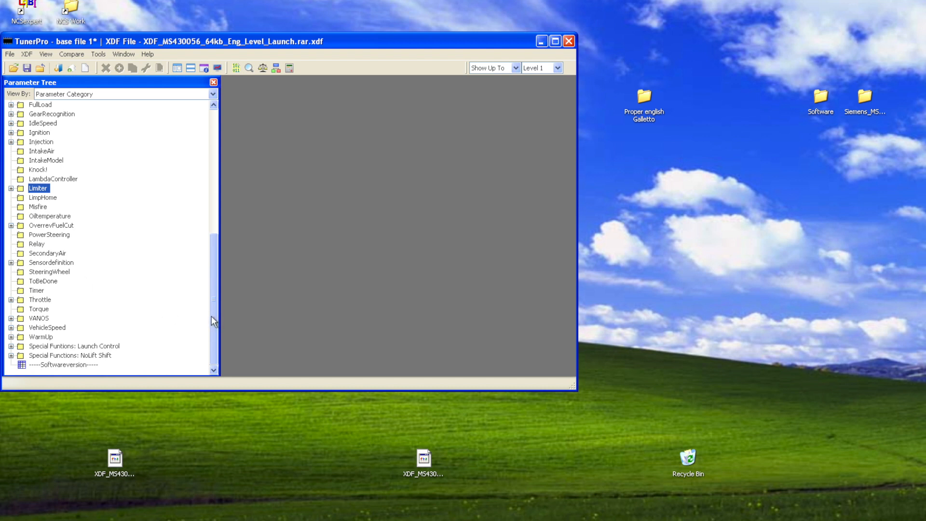
pyautogui.click(11, 189)
pyautogui.click(11, 189)
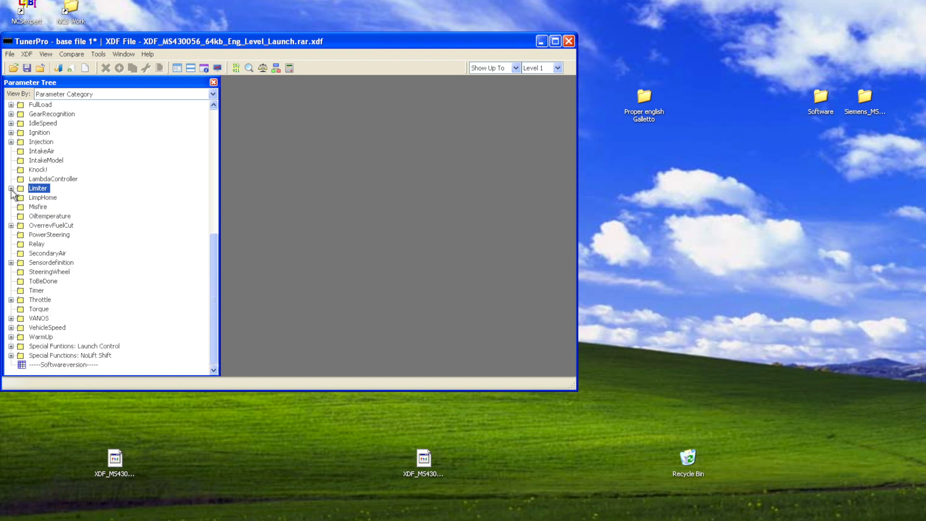
pyautogui.click(11, 327)
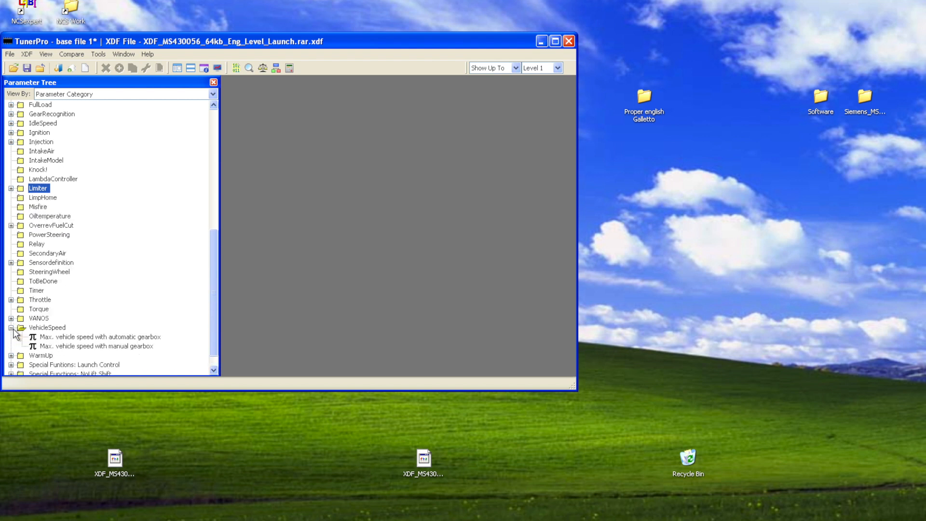
# Set the maximum vehicle speed with automatic gearbox to 255 km/h and save it.
pyautogui.doubleClick(97, 338)
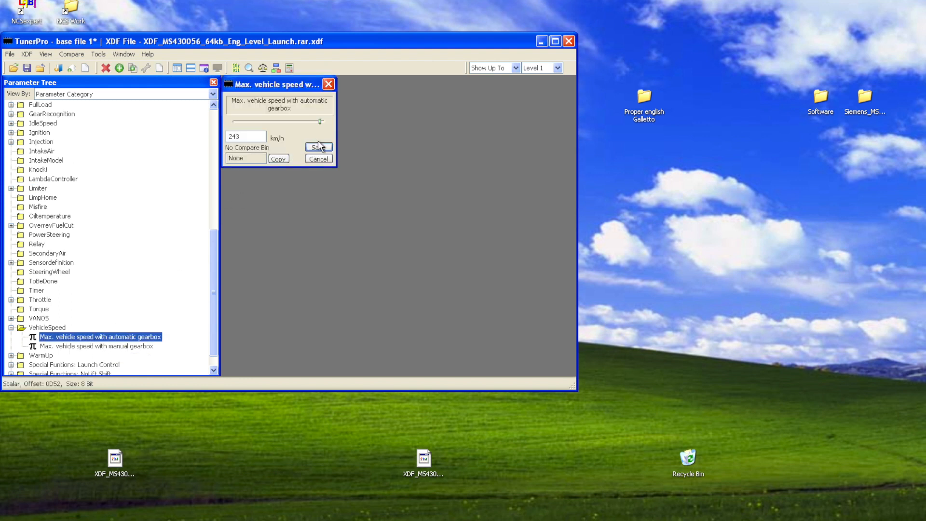
pyautogui.click(321, 122)
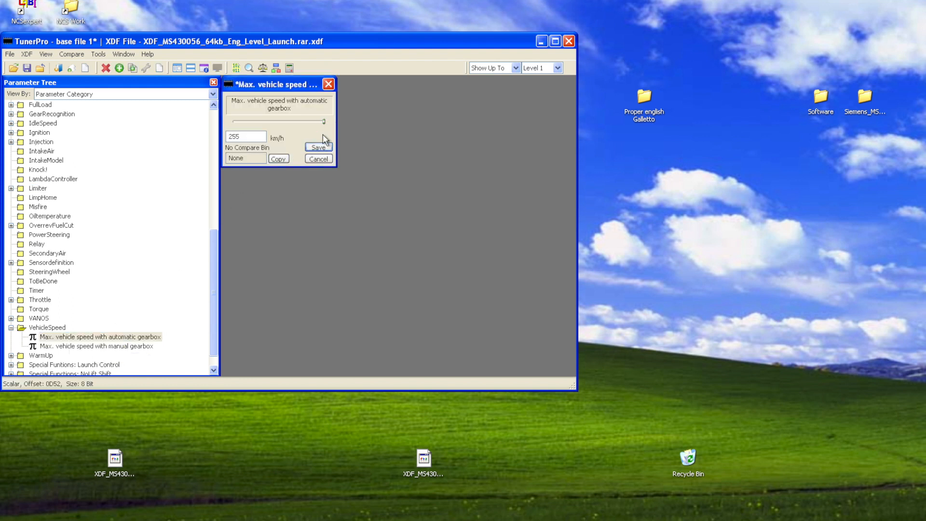
pyautogui.click(318, 148)
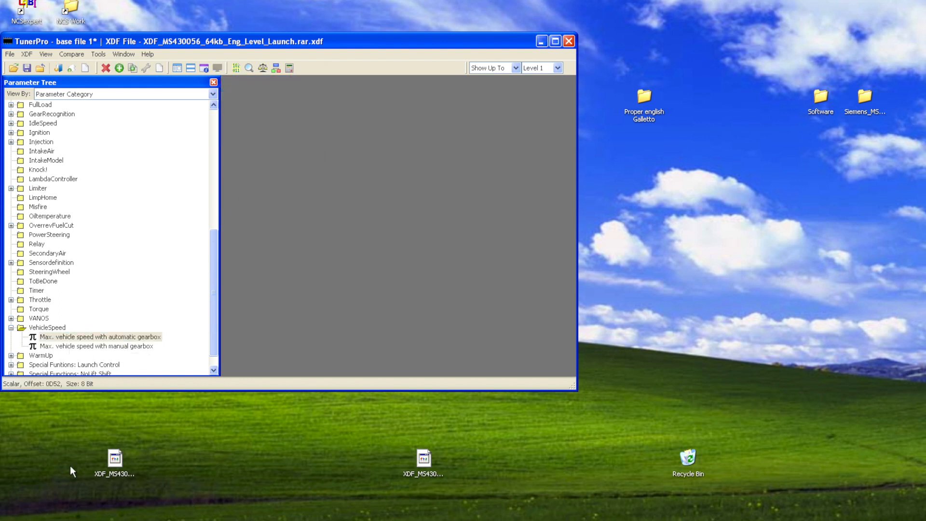
# Raise the maximum vehicle speed with manual gearbox to the top of its range and save it.
pyautogui.doubleClick(135, 347)
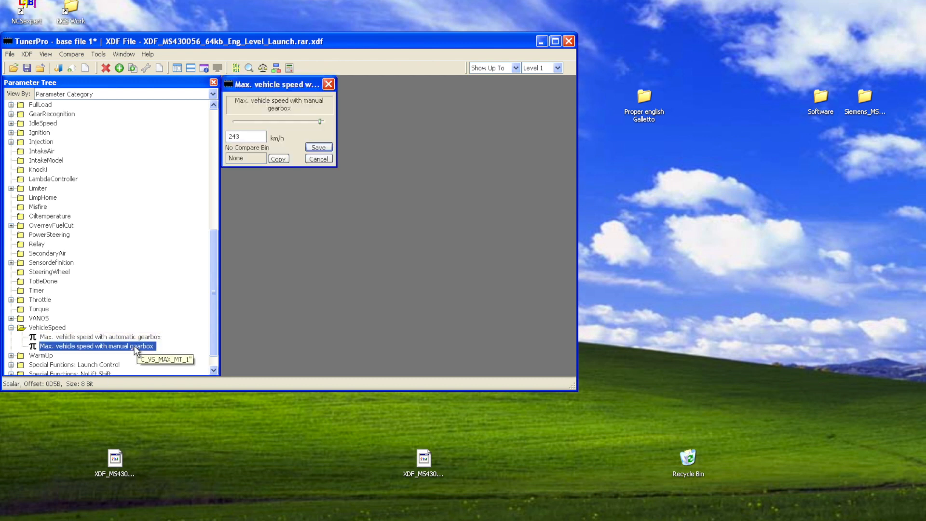
pyautogui.click(324, 122)
pyautogui.click(318, 147)
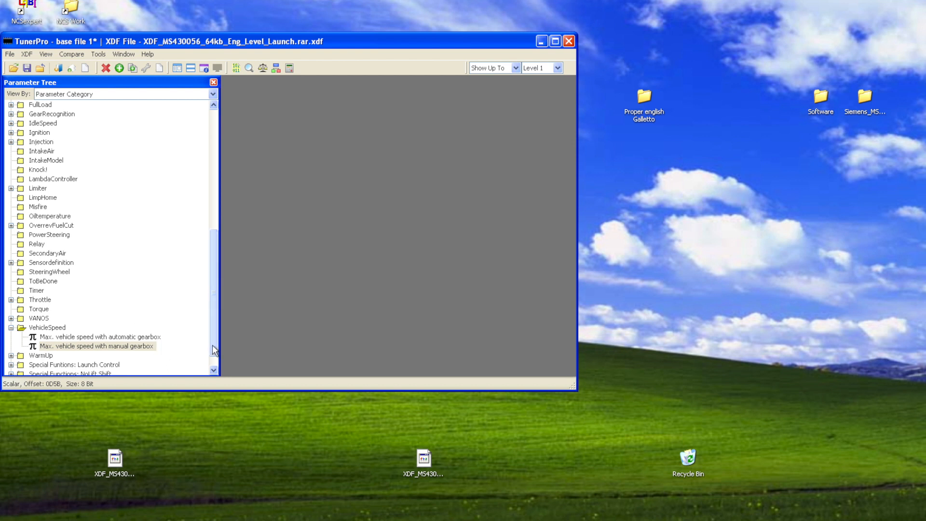
# Collapse the VehicleSpeed category, look into FullLoad, and return to the start of the parameter tree.
pyautogui.scroll(-1, 212, 350)
pyautogui.click(82, 347)
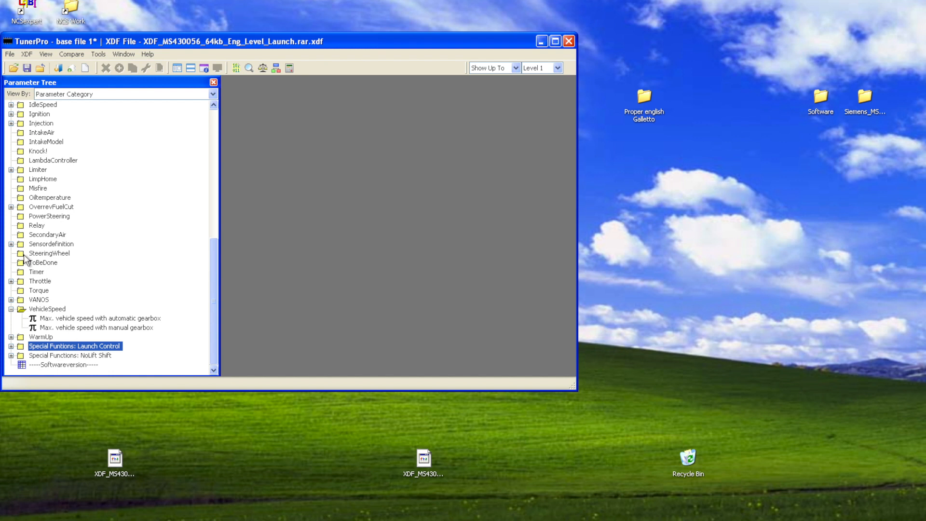
pyautogui.click(10, 309)
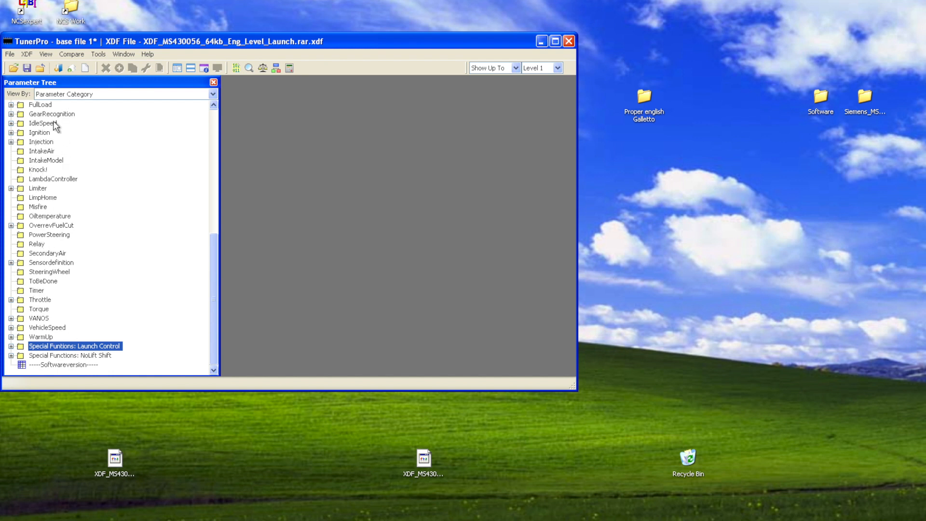
pyautogui.click(10, 105)
pyautogui.click(10, 104)
pyautogui.click(213, 105)
pyautogui.click(214, 105)
pyautogui.scroll(5, 212, 109)
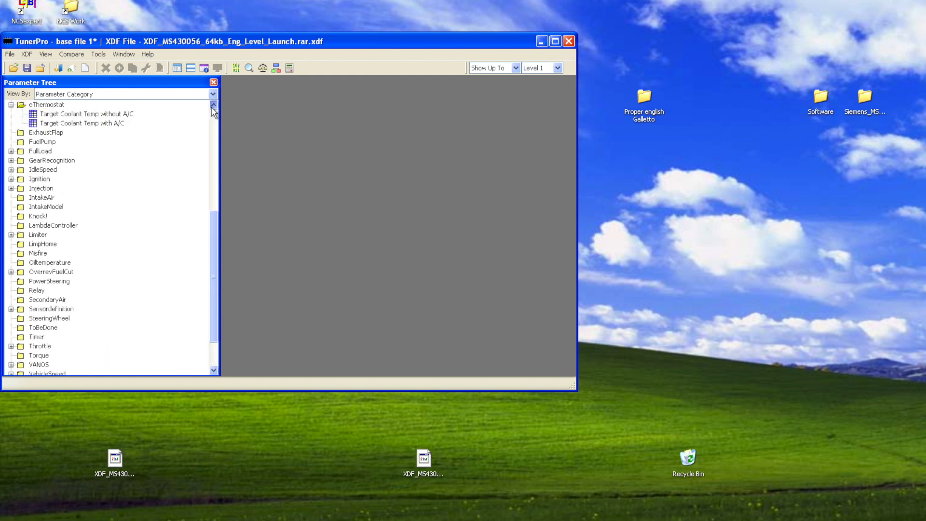
pyautogui.scroll(3, 213, 111)
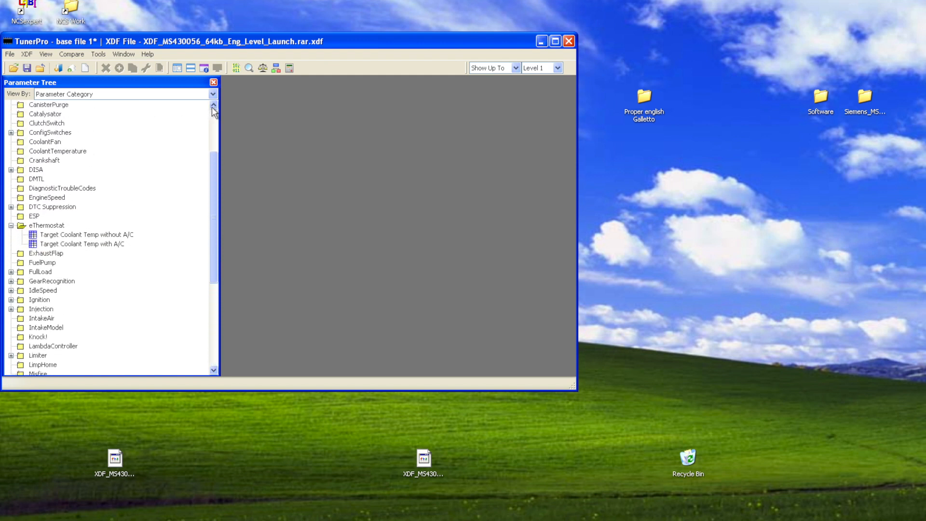
pyautogui.scroll(1, 214, 112)
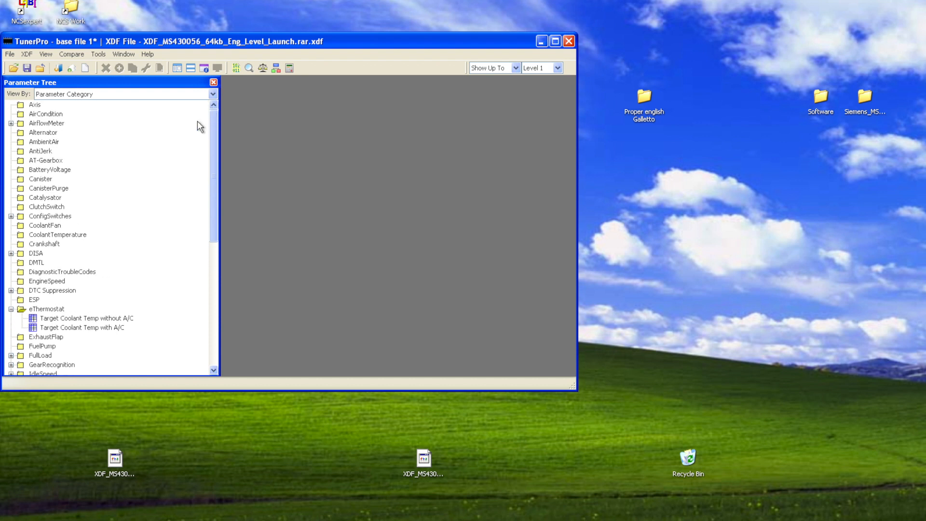
# Make the main window taller to show more of the parameter tree and collapse the eThermostat category.
pyautogui.moveTo(291, 386); pyautogui.dragTo(292, 520)
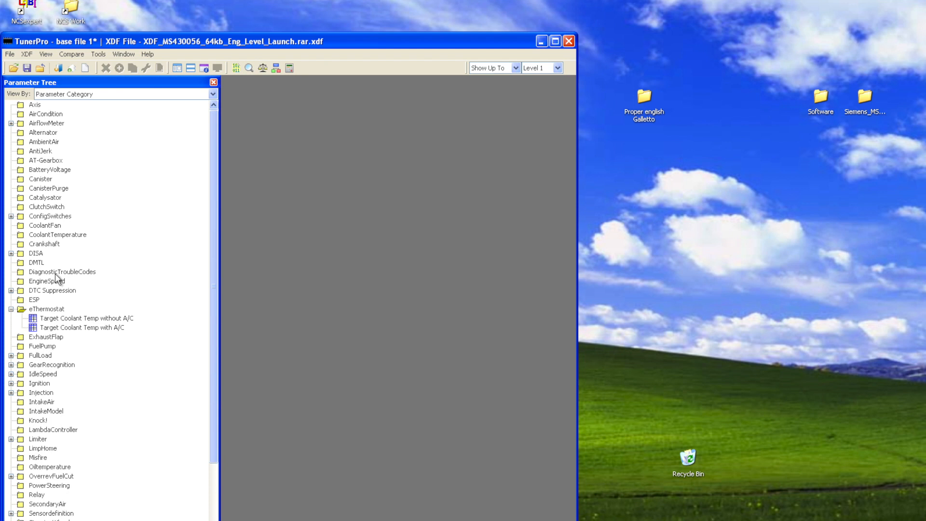
pyautogui.click(11, 309)
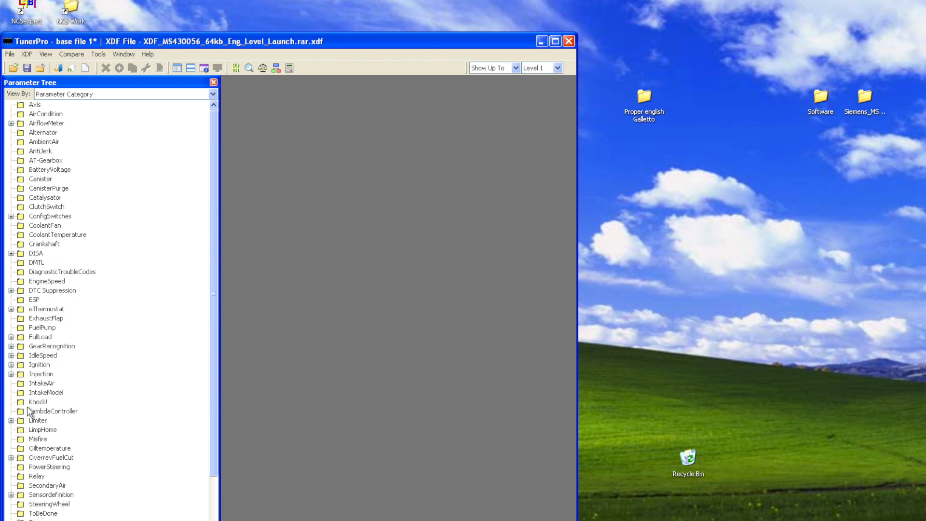
pyautogui.moveTo(214, 454); pyautogui.dragTo(214, 510)
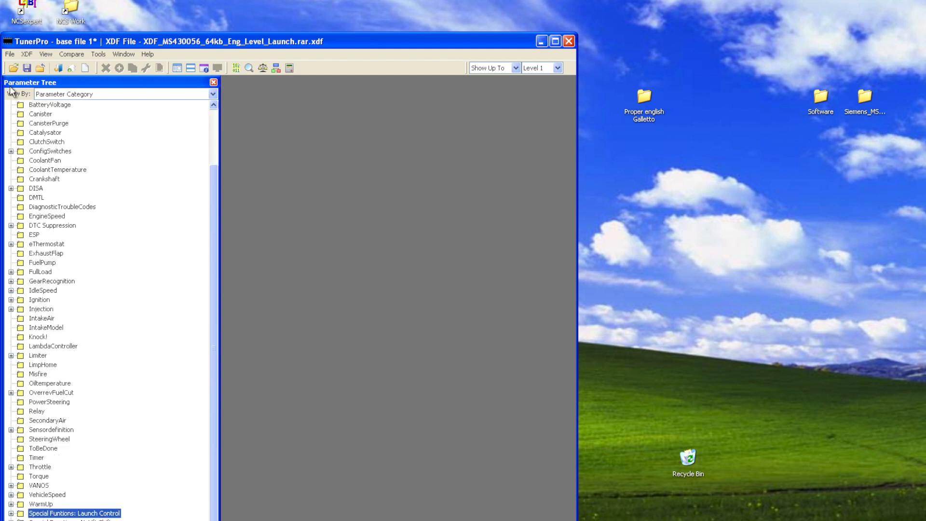
# In ConfigSwitches, under Forced OBD Readiness, set Configuration MalfunctionIndicatorLamp EU2 to 1 and save it.
pyautogui.click(11, 151)
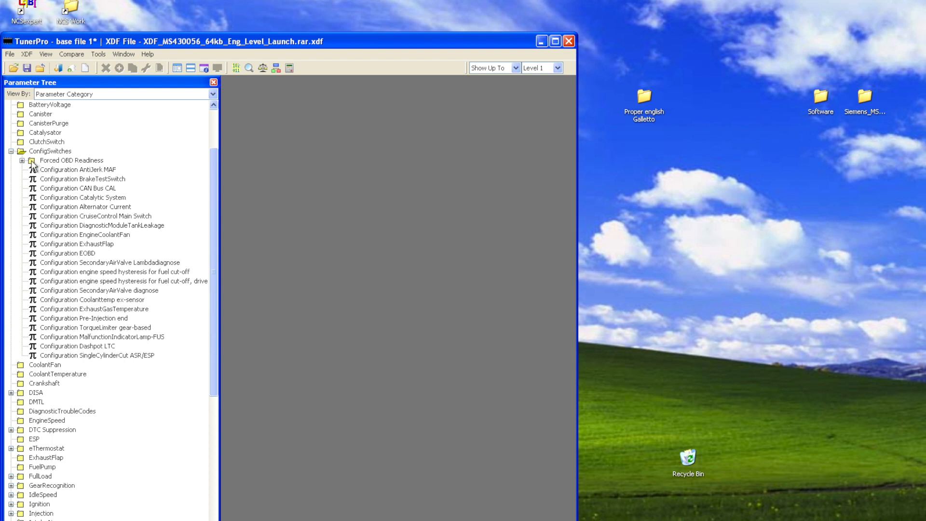
pyautogui.click(22, 161)
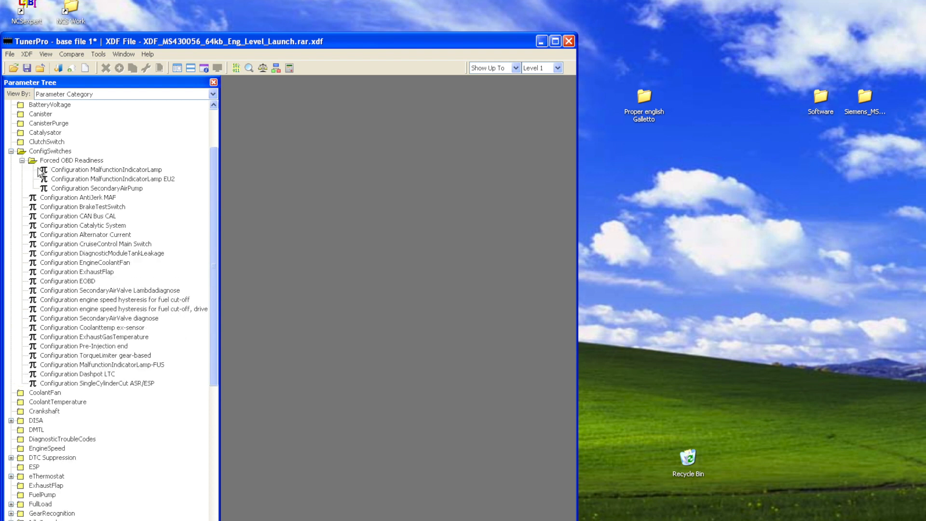
pyautogui.moveTo(160, 185)
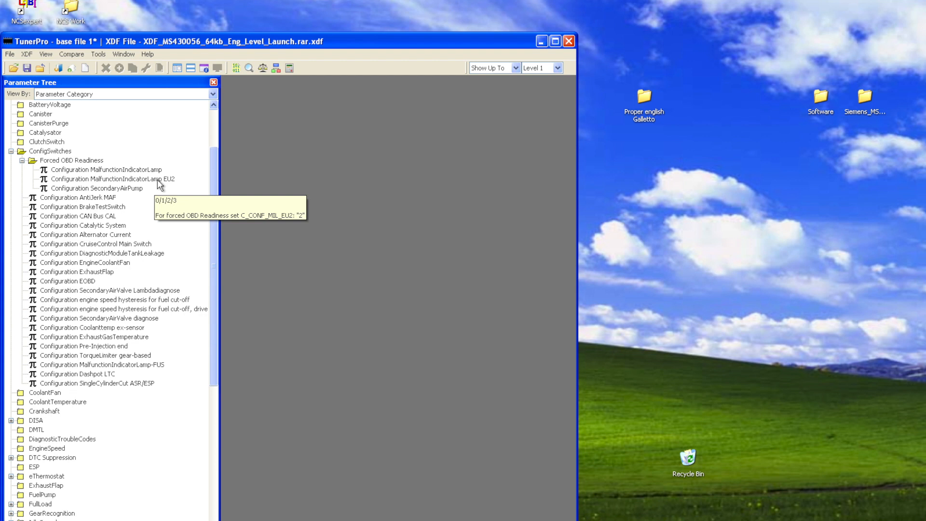
pyautogui.doubleClick(159, 181)
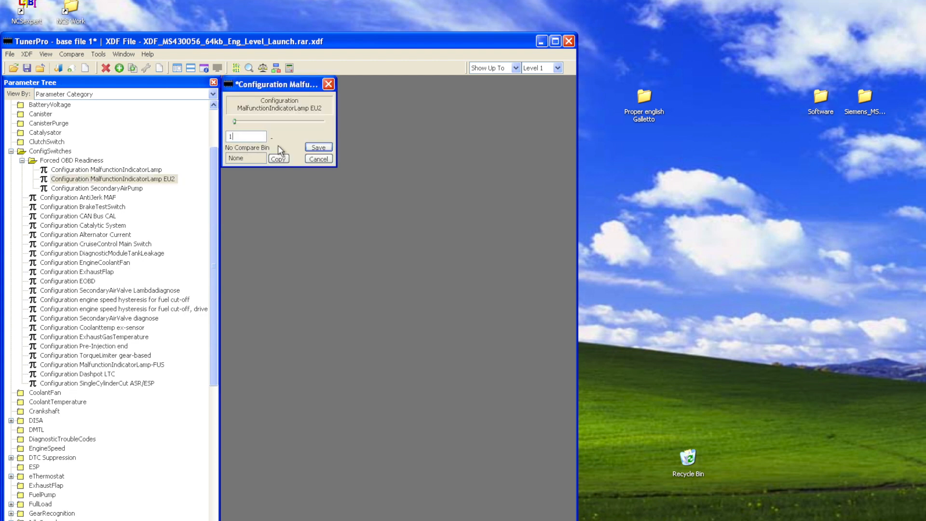
pyautogui.click(316, 148)
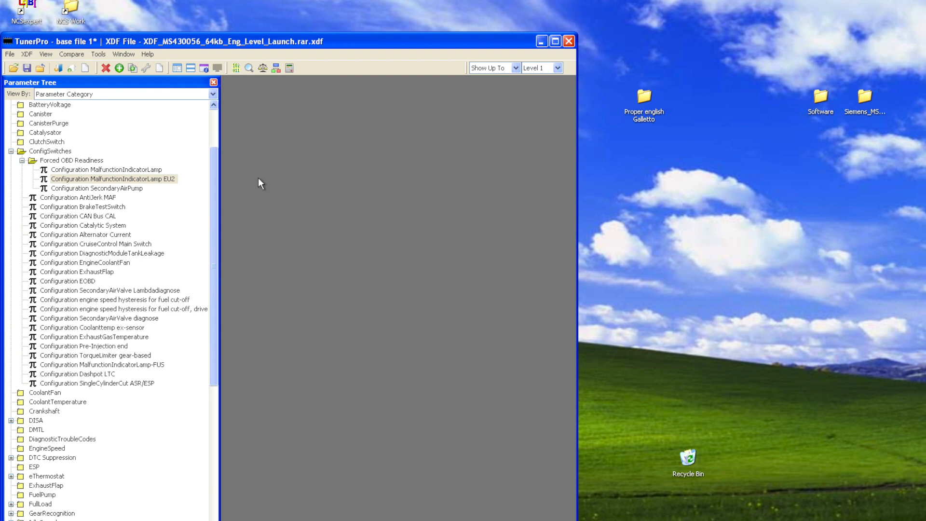
# Check the Configuration SecondaryAirPump value, close it without changes, and collapse the ConfigSwitches category.
pyautogui.doubleClick(133, 190)
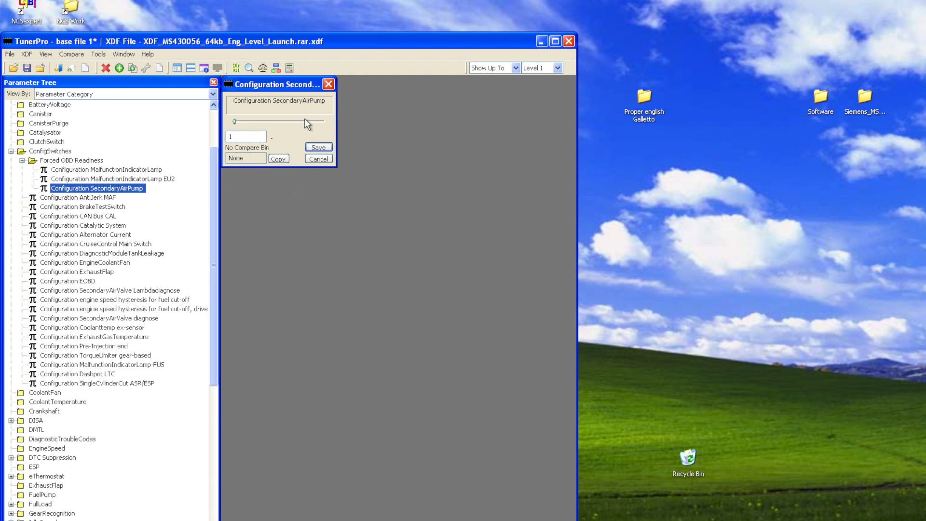
pyautogui.click(329, 84)
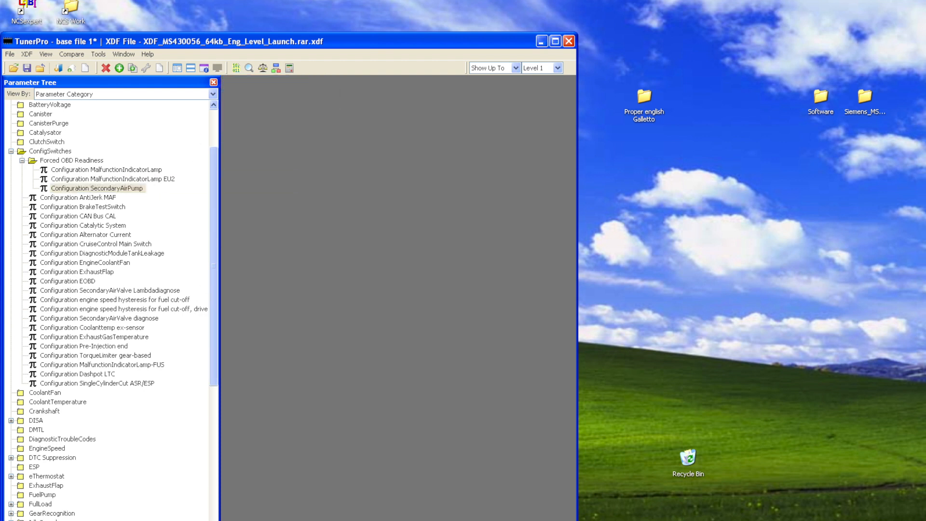
pyautogui.click(10, 151)
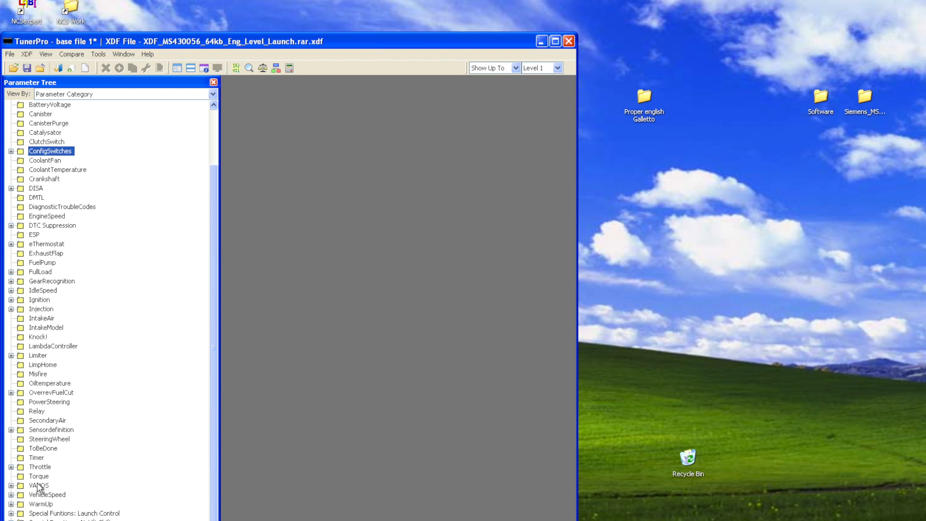
# In the Throttle category, open the Throttle angle based on driver wish table and examine its 3D graph.
pyautogui.click(11, 467)
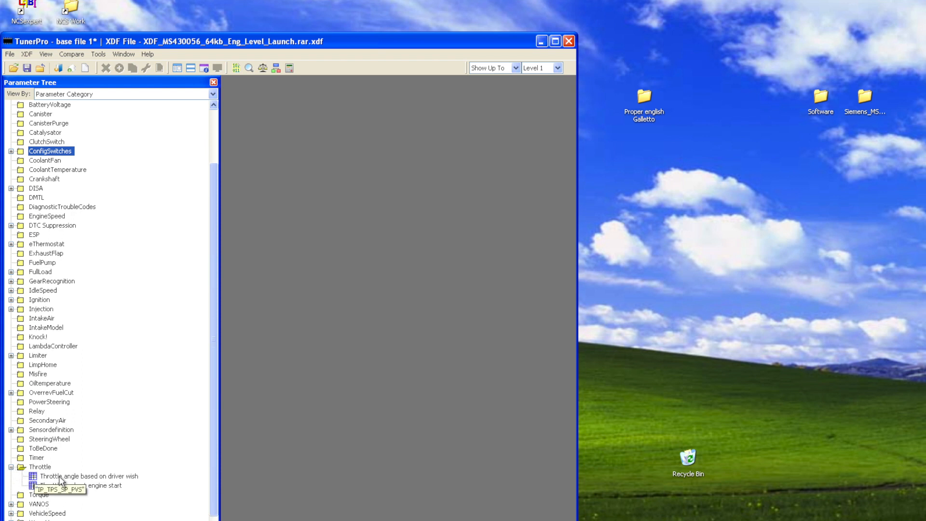
pyautogui.doubleClick(85, 476)
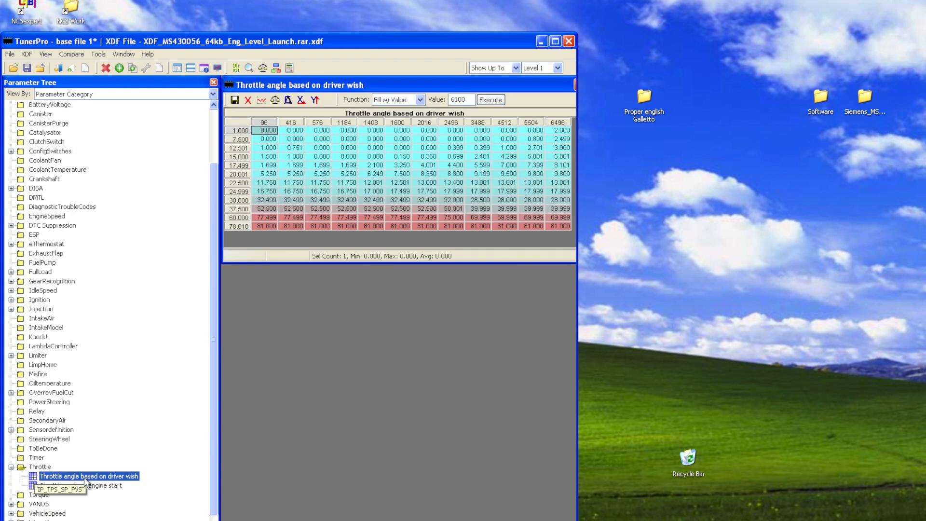
pyautogui.click(261, 100)
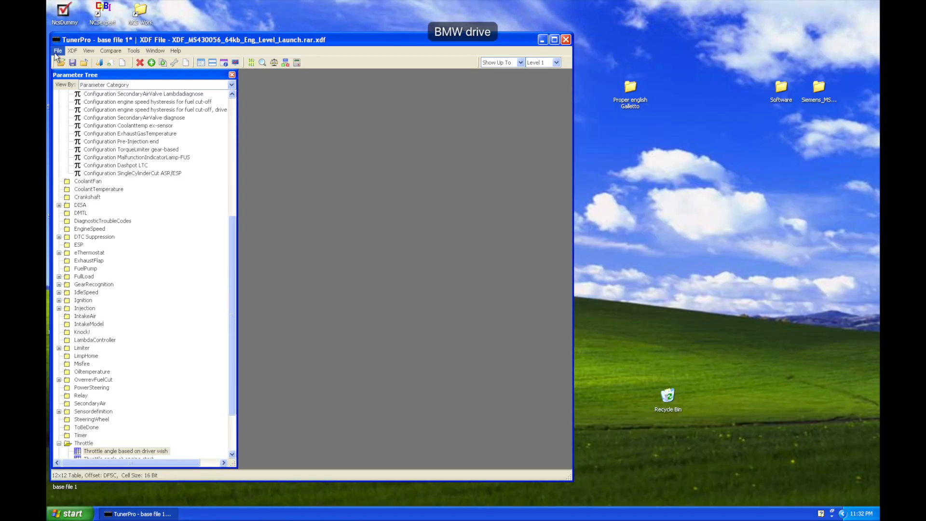
# Save the modified bin on the desktop as a new file named "2 cat throttle limiter" and close TunerPro.
pyautogui.click(57, 51)
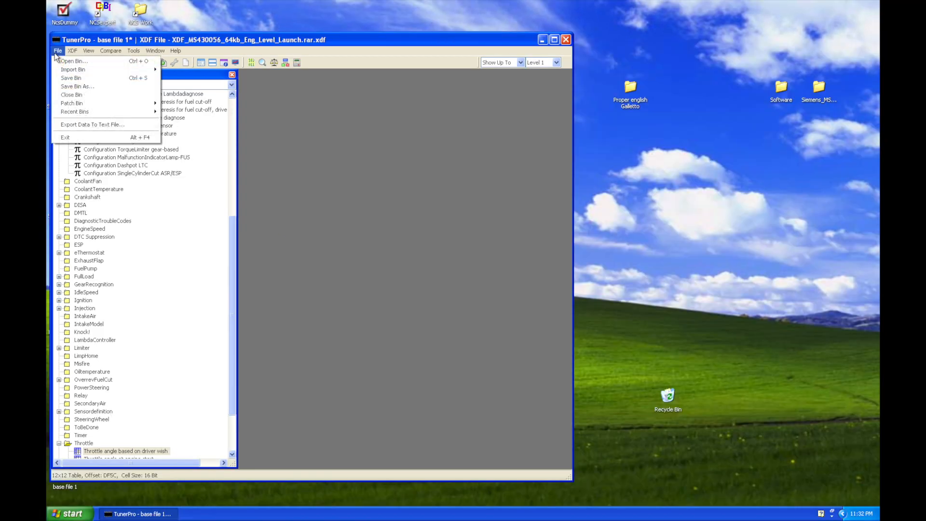
pyautogui.click(69, 87)
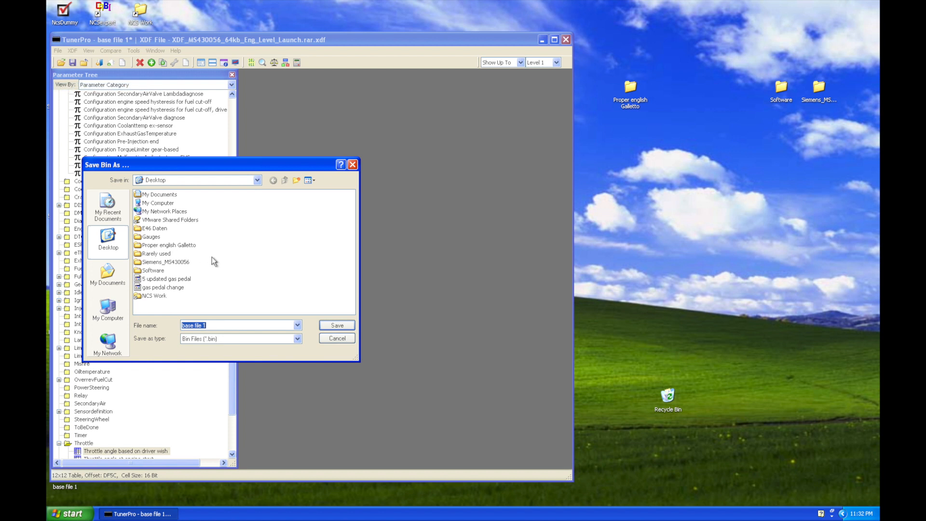
pyautogui.write('2 cat throttle')
pyautogui.moveTo(192, 168); pyautogui.dragTo(396, 183)
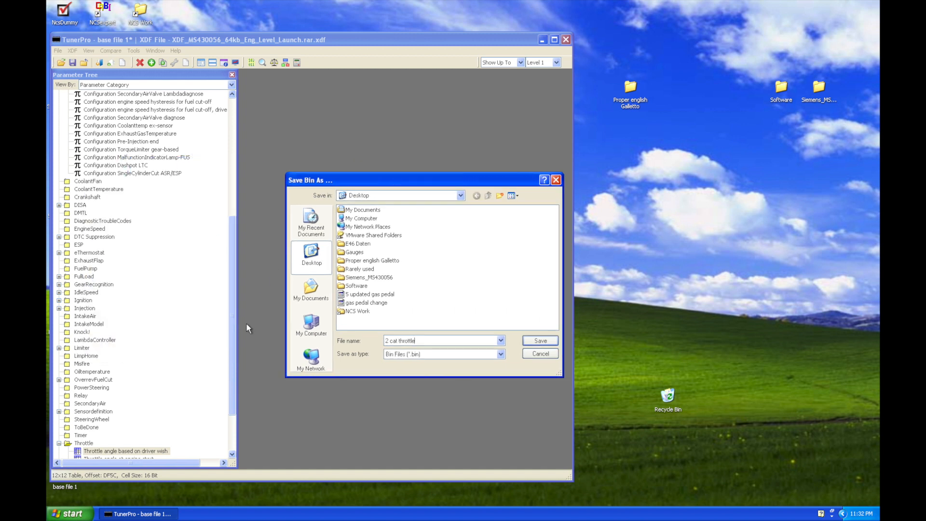
pyautogui.write('limiter')
pyautogui.click(534, 342)
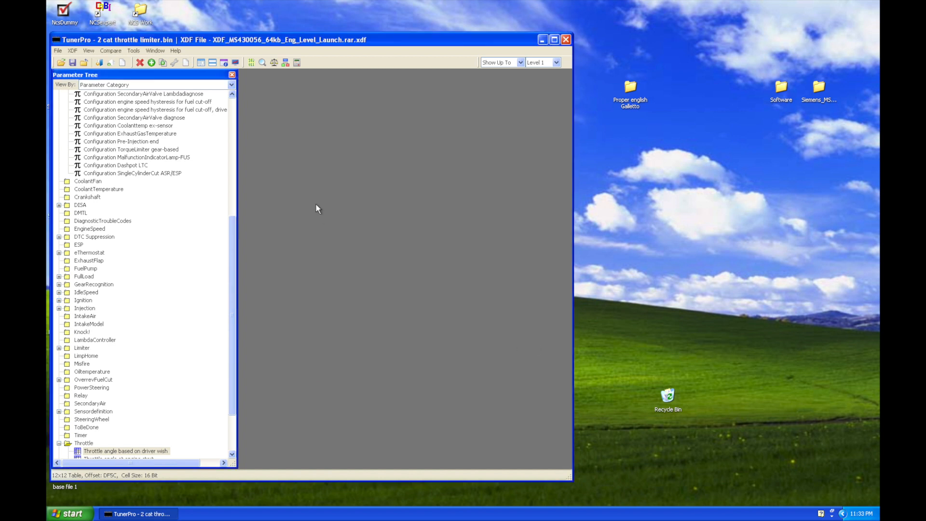
pyautogui.click(566, 39)
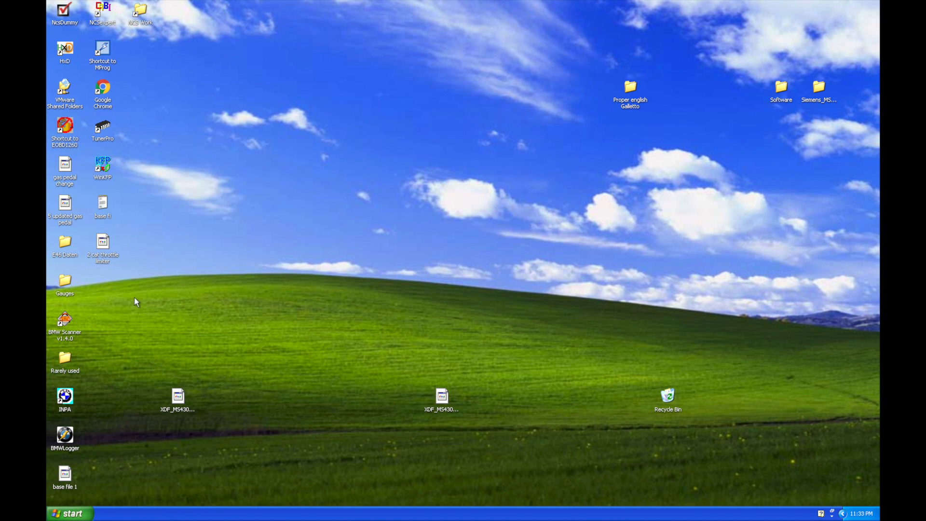
# Review the logged parameter changes in the "base fi" text file on the desktop and close it.
pyautogui.doubleClick(105, 204)
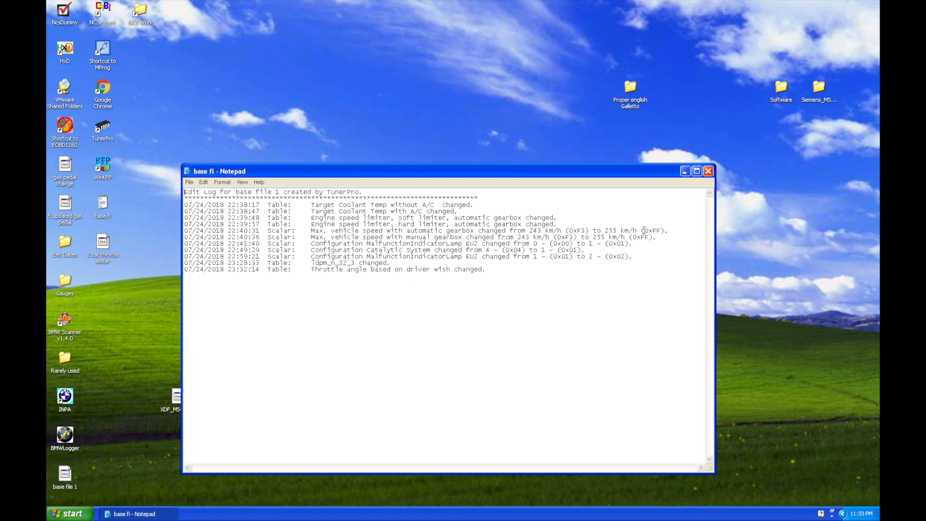
pyautogui.click(708, 171)
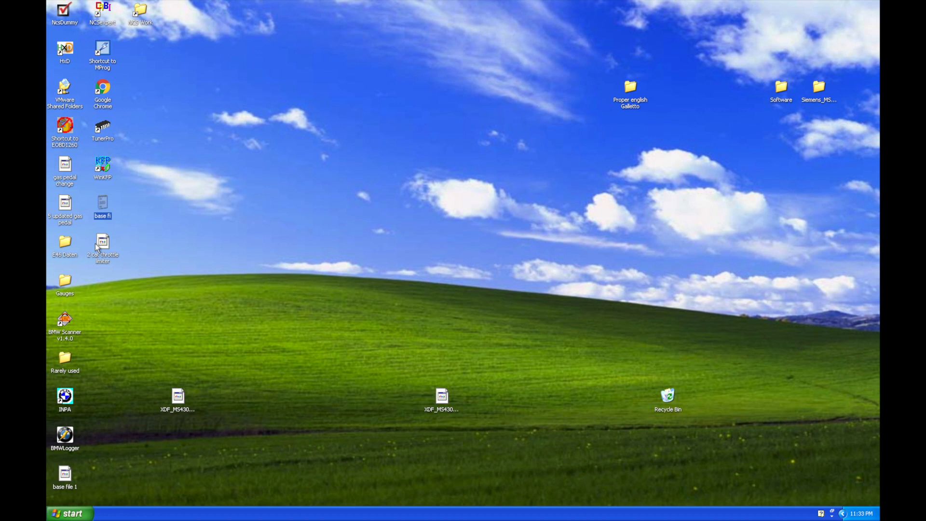
# Switch to Galletto 1260, load the "2 cat throttle limiter" file, and choose BMW Serie 3 [E46] 3.0i Siemens Ms43 as the car.
pyautogui.click(66, 131)
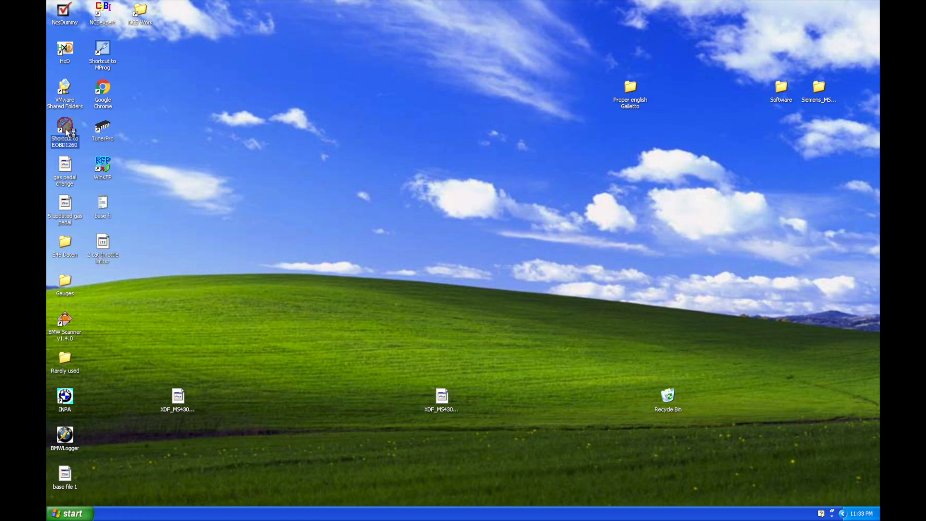
pyautogui.doubleClick(67, 132)
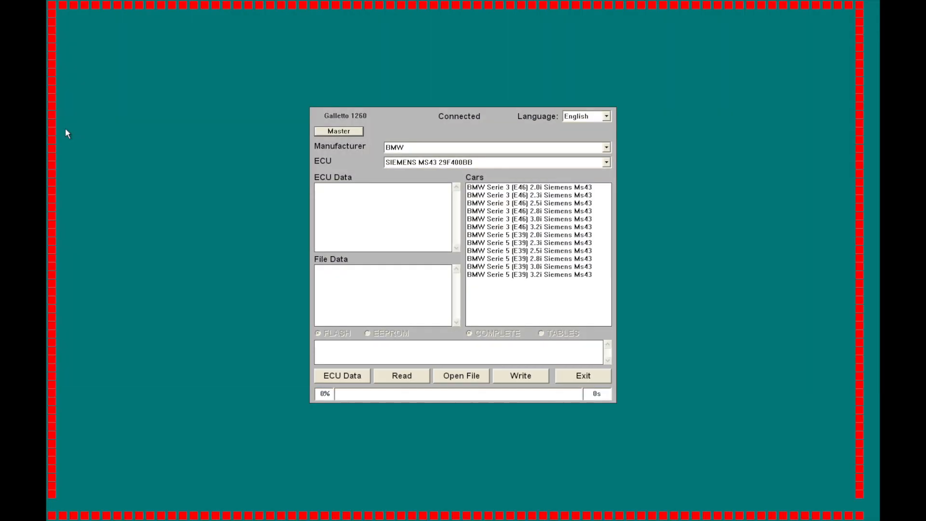
pyautogui.click(471, 381)
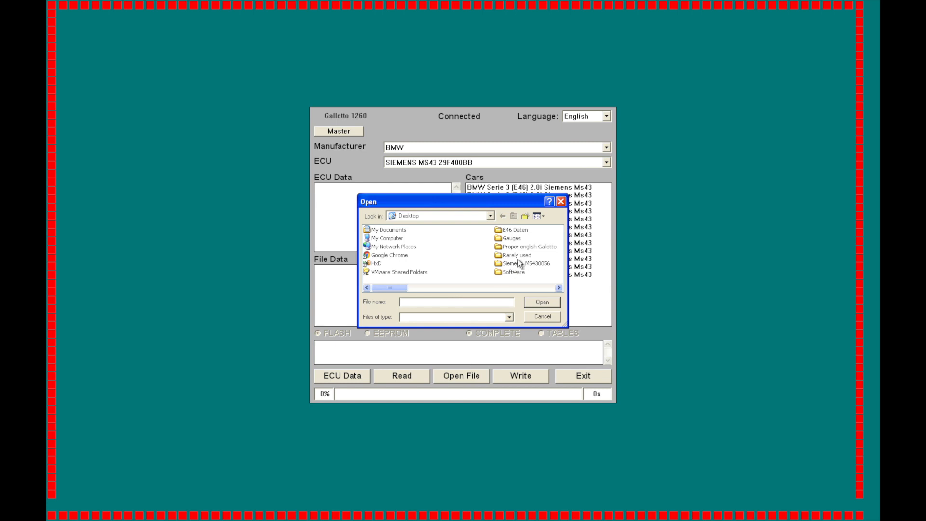
pyautogui.click(559, 287)
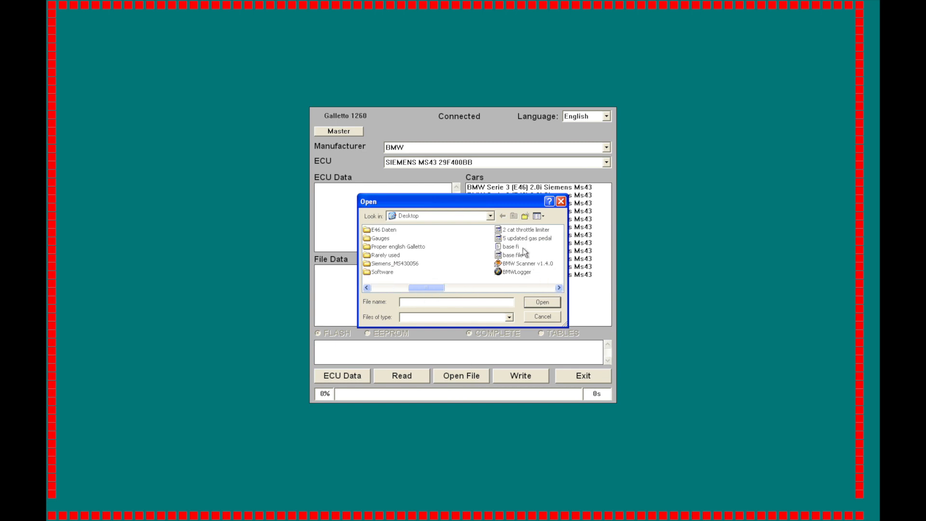
pyautogui.click(524, 231)
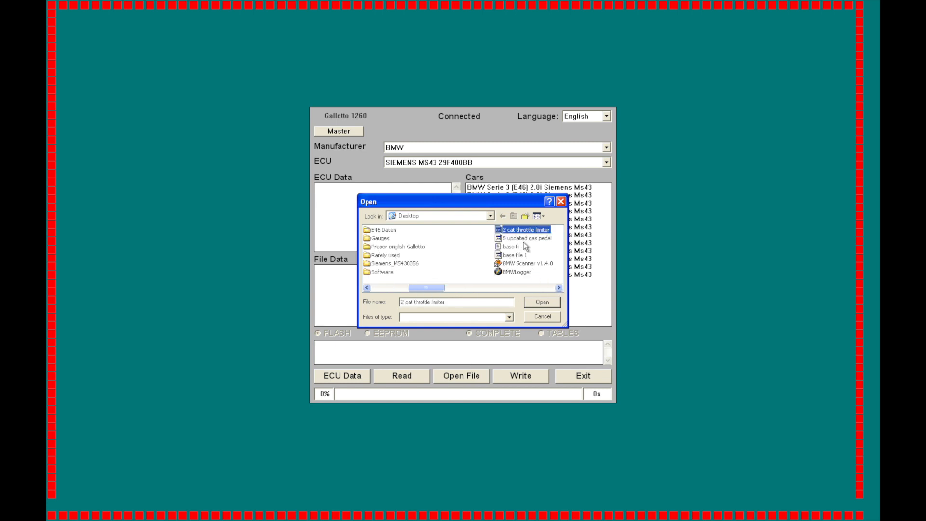
pyautogui.click(540, 302)
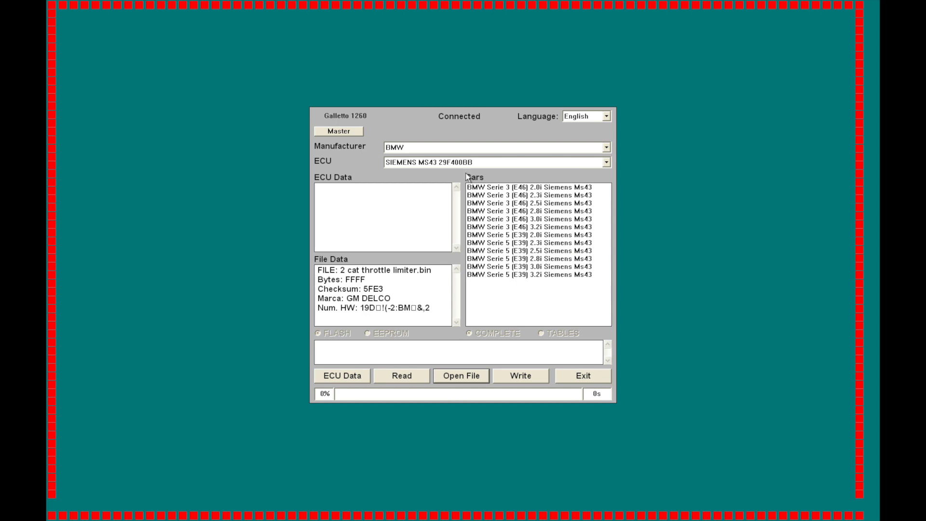
pyautogui.click(522, 221)
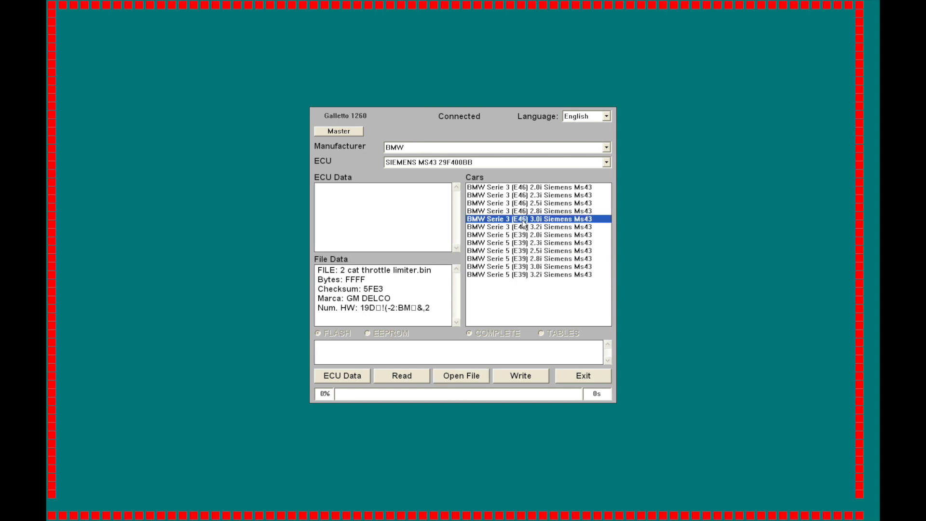